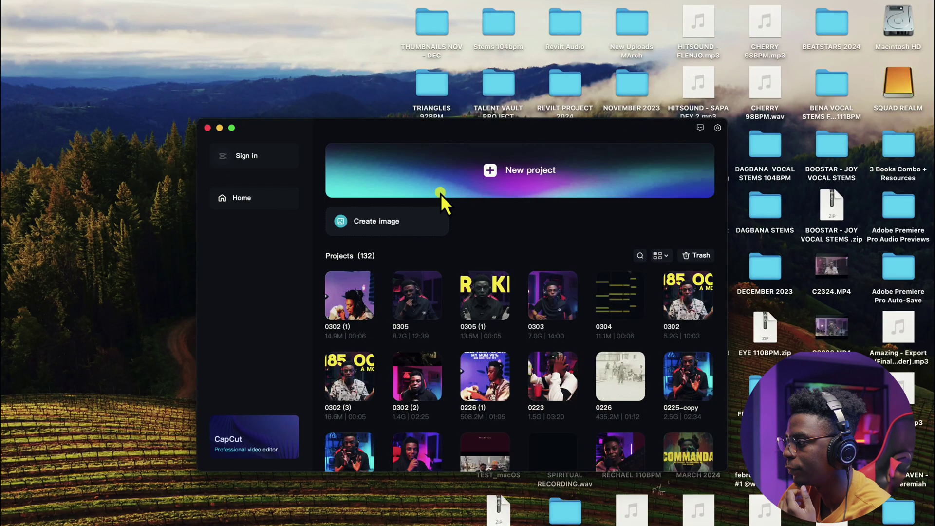
Create a new project and import For the Culture_.jpeg from the Downloads folder.
click(422, 181)
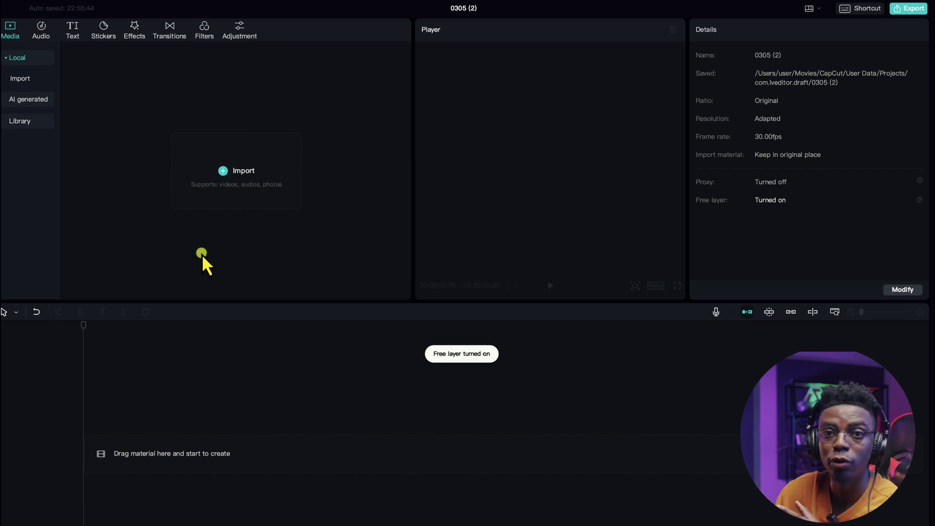
click(222, 192)
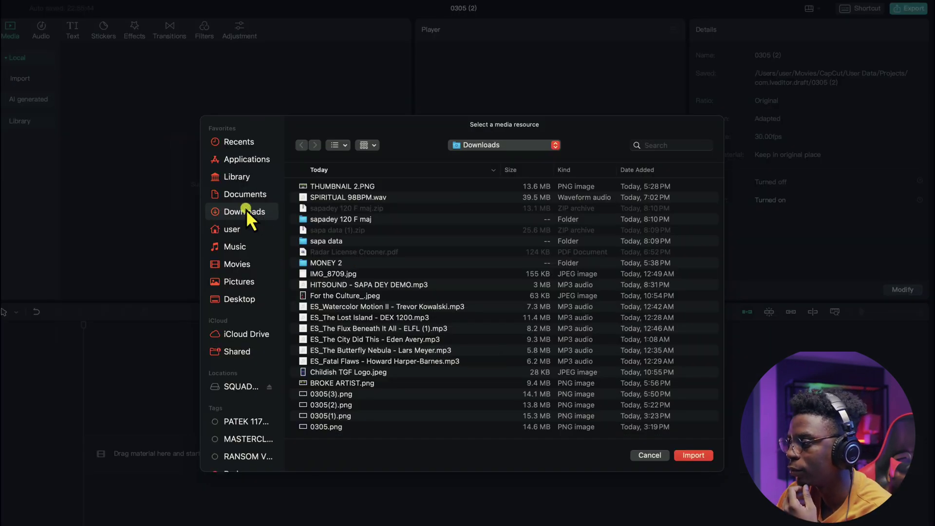
scroll(365, 292, down, 5)
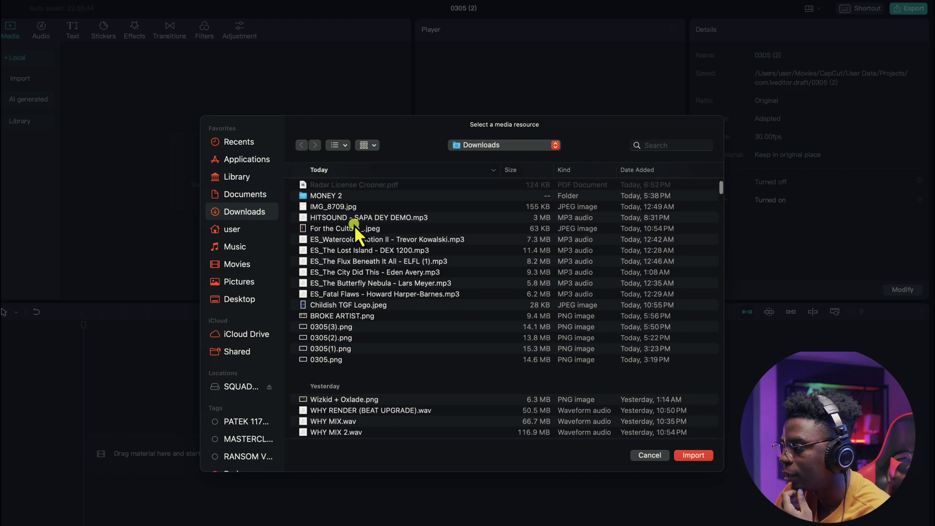
click(358, 229)
click(691, 457)
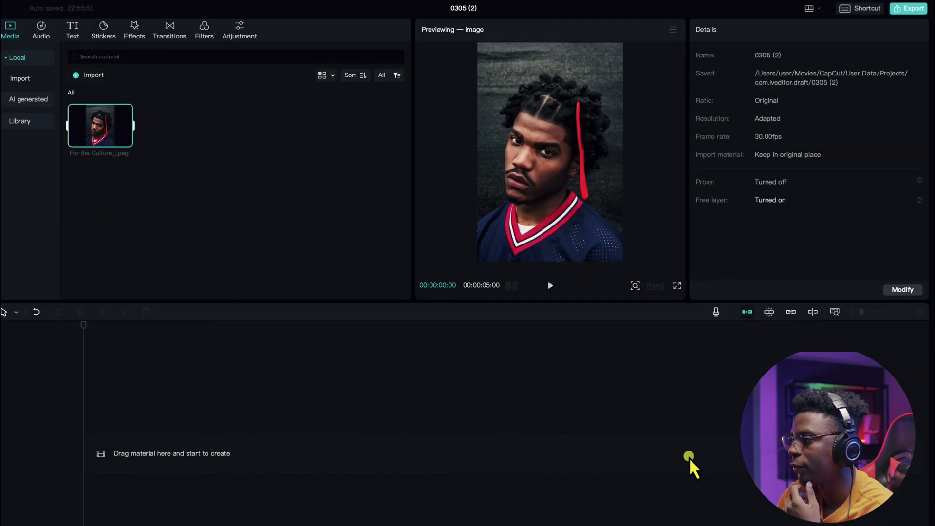
Import Childish TGF Logo.jpeg from the Downloads folder into the project's media.
click(206, 204)
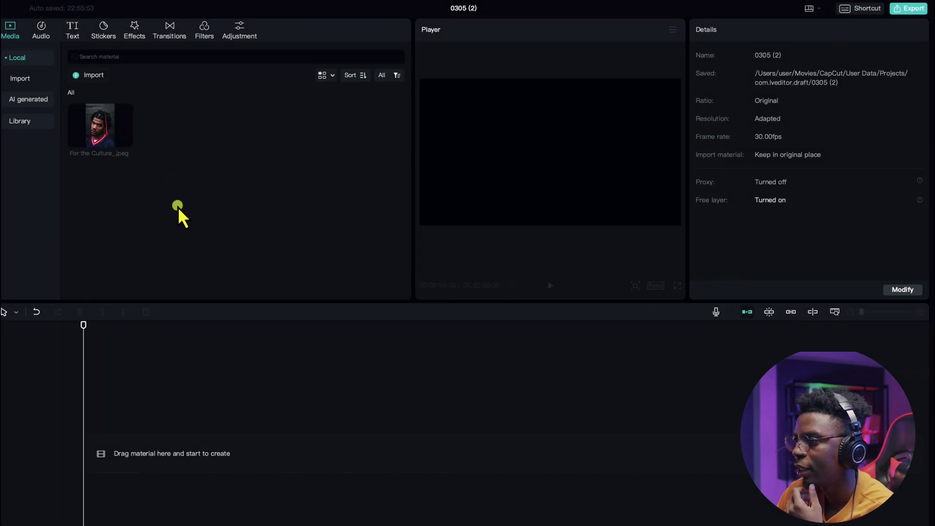
click(89, 77)
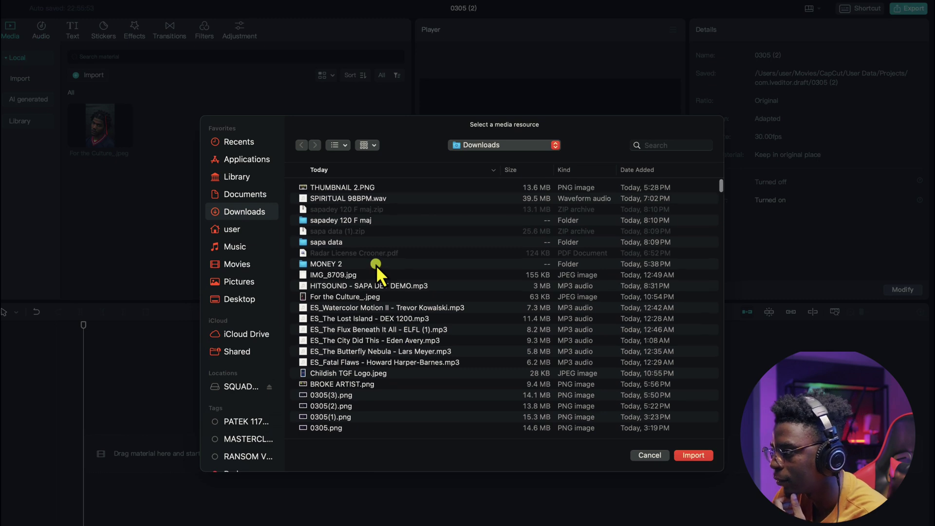
scroll(376, 265, down, 2)
scroll(376, 265, down, 4)
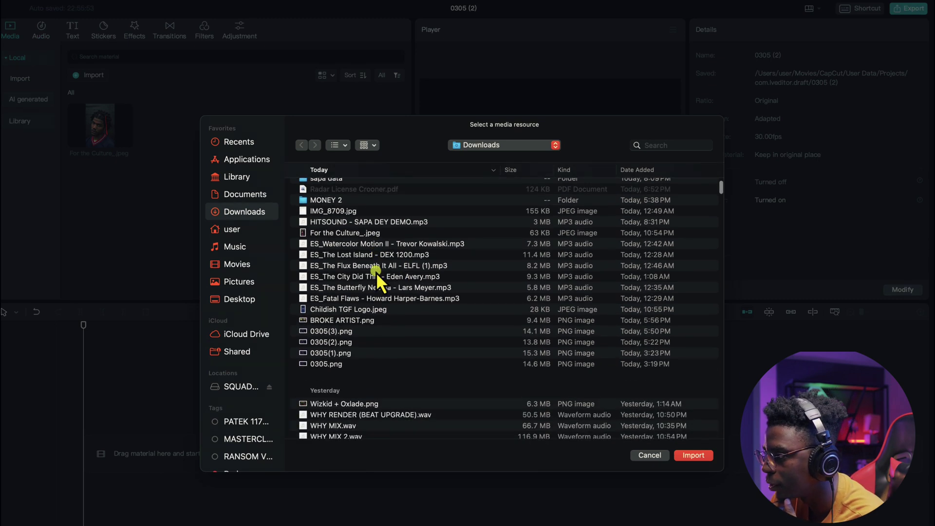
click(362, 311)
click(692, 456)
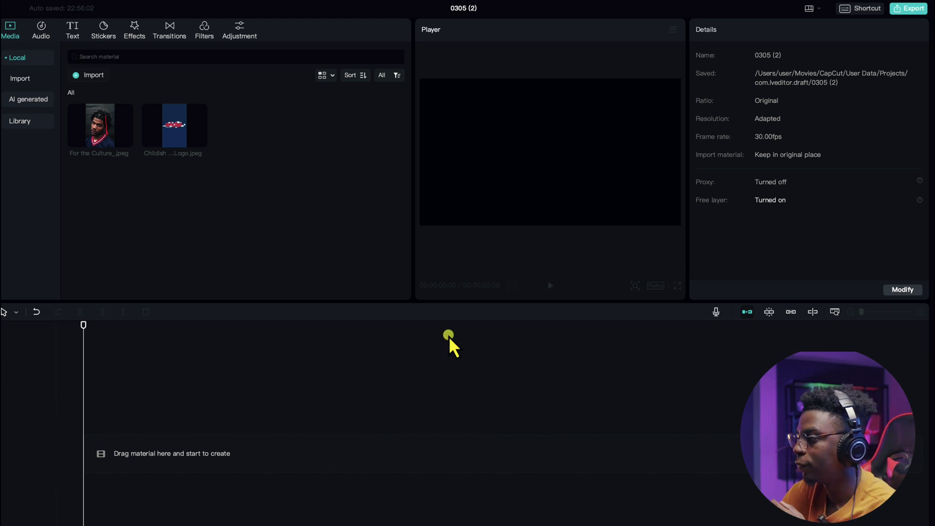
Place For the Culture_.jpeg at the start of the timeline, scaled to 119%, and set the canvas ratio to 3:4.
drag(127, 144, 89, 453)
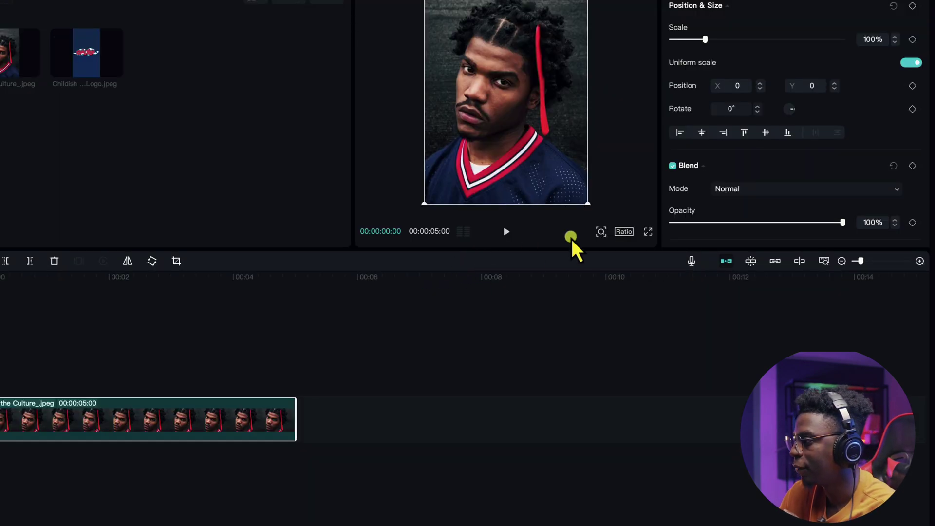
click(623, 232)
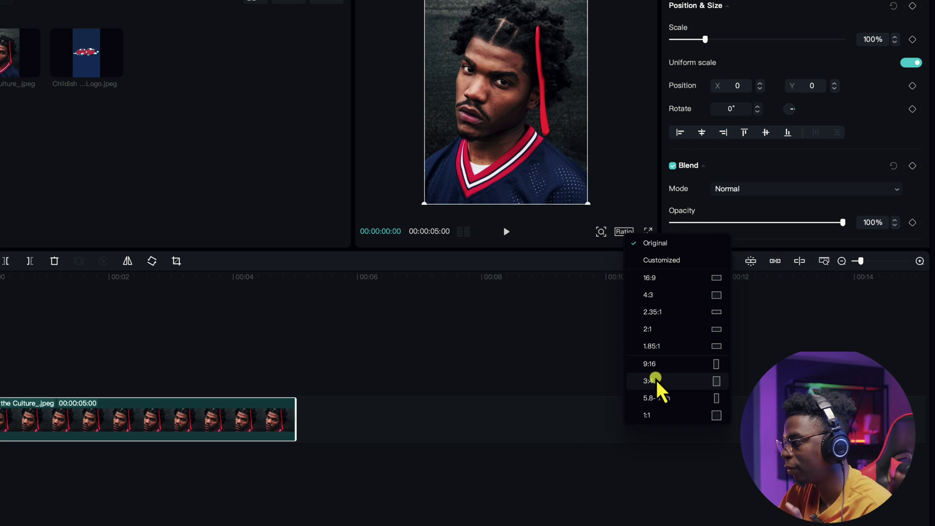
click(665, 364)
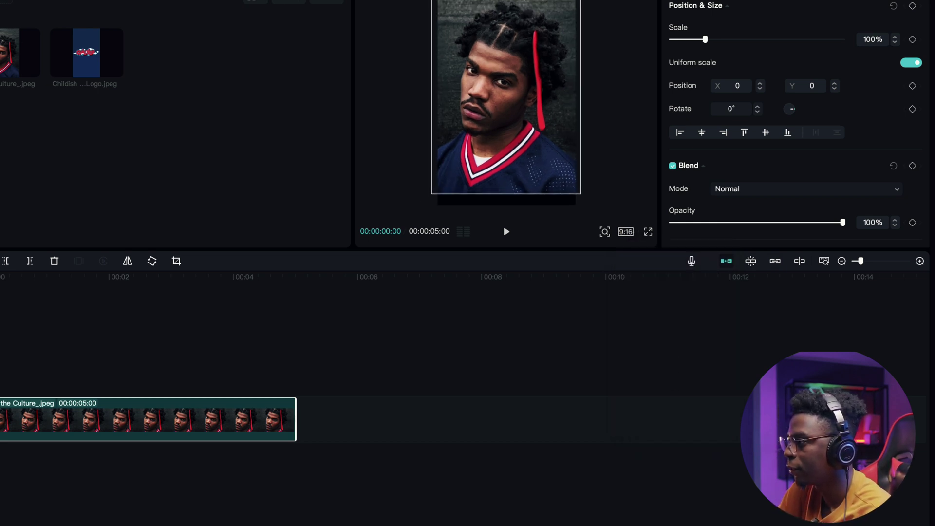
click(624, 233)
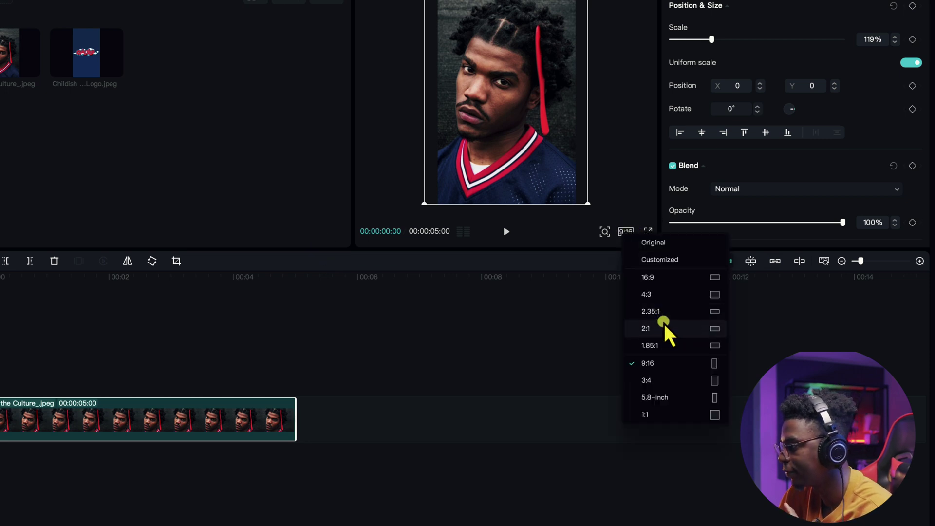
click(685, 385)
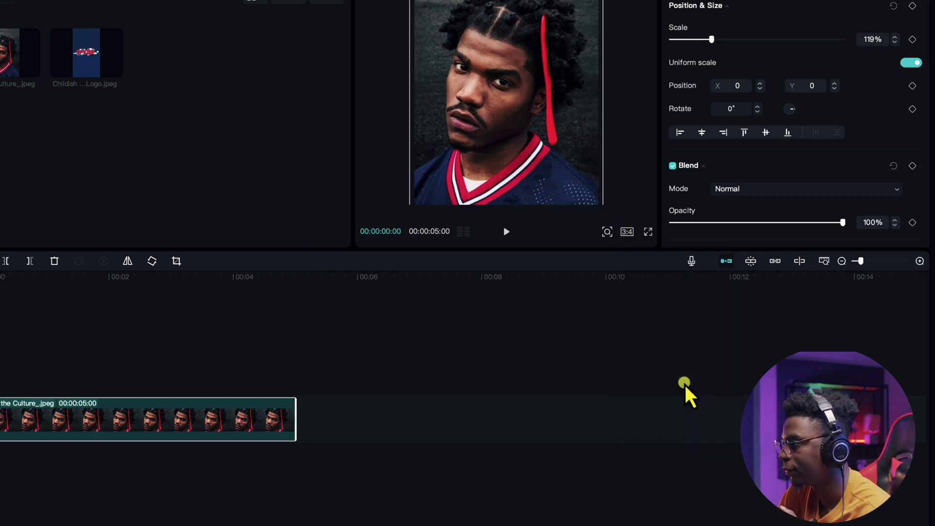
click(112, 378)
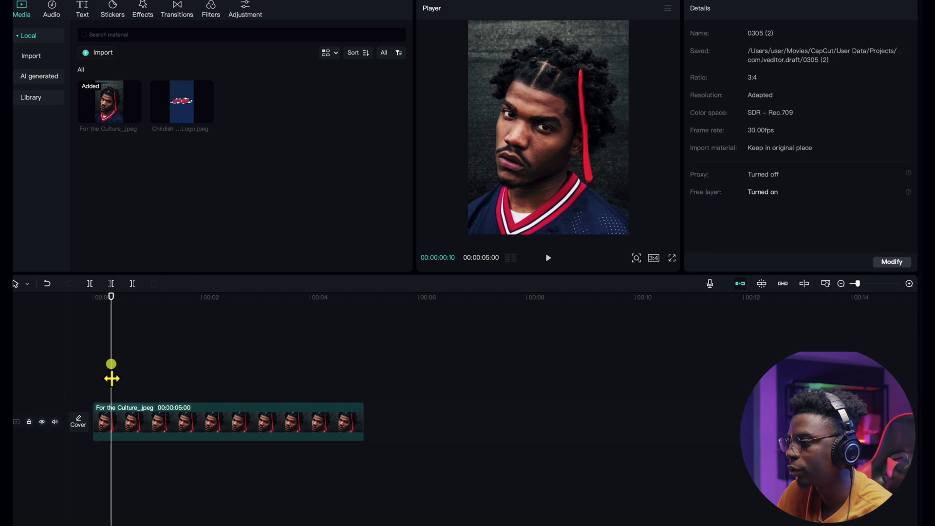
drag(114, 310, 95, 310)
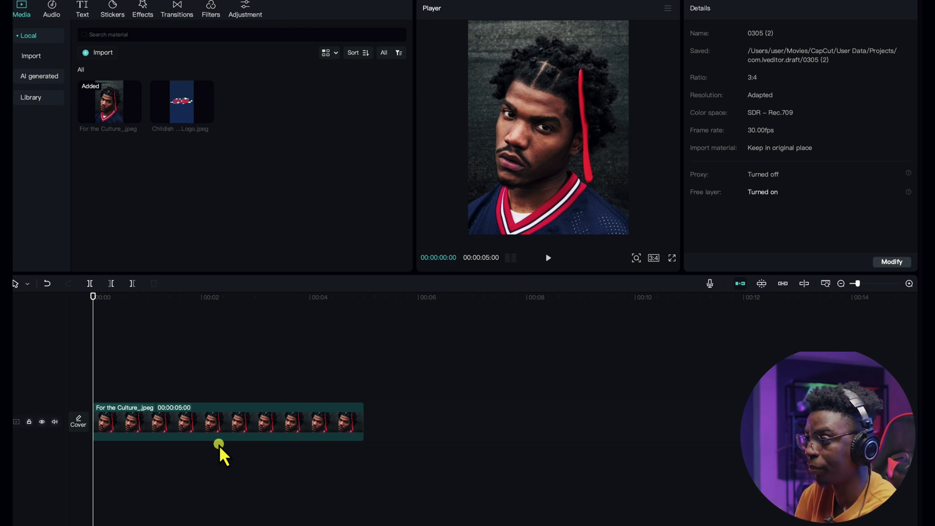
mouse_move(180, 119)
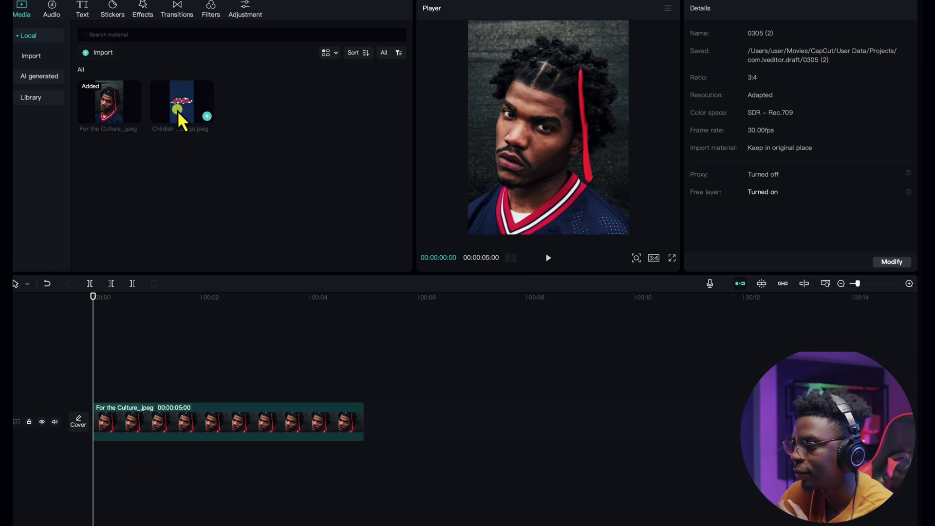
drag(179, 115, 170, 395)
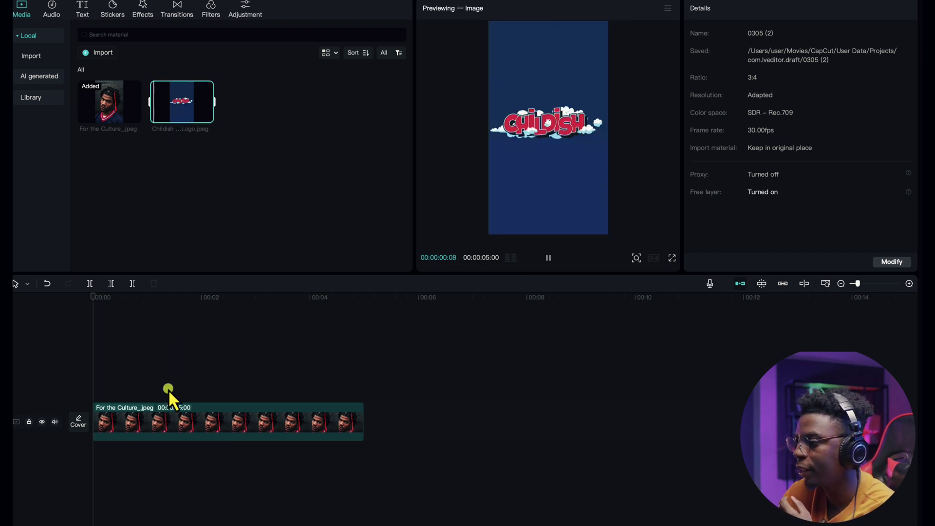
Duplicate the portrait photo clip onto a track directly above the original, starting at 0 seconds.
click(152, 424)
key(ctrl+c)
key(ctrl+v)
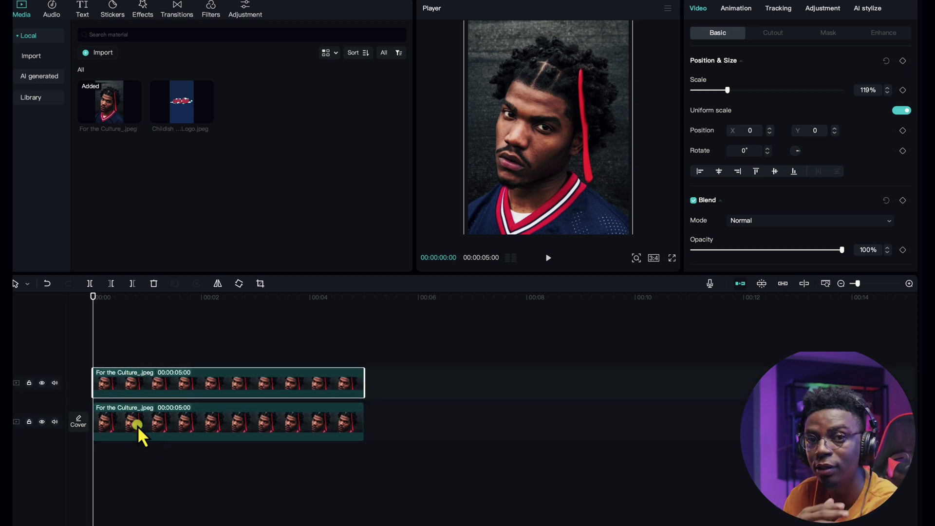
click(137, 433)
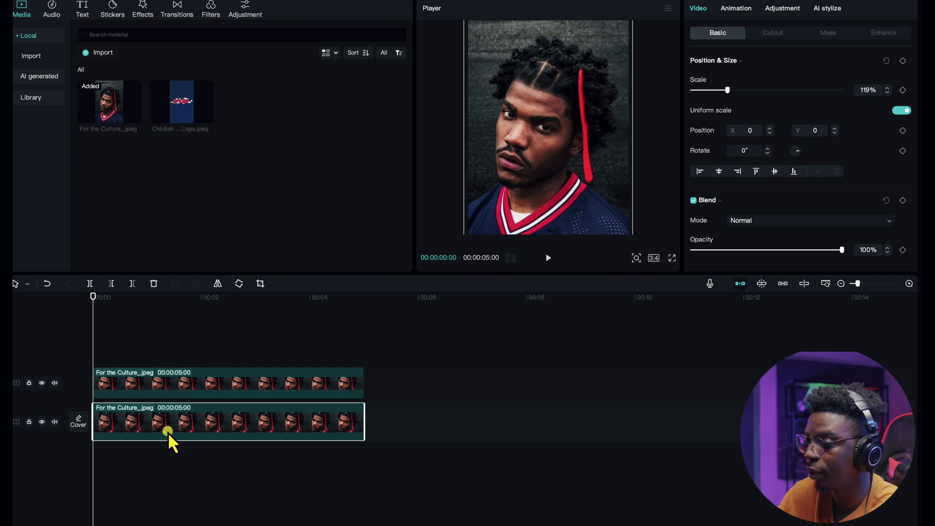
click(161, 386)
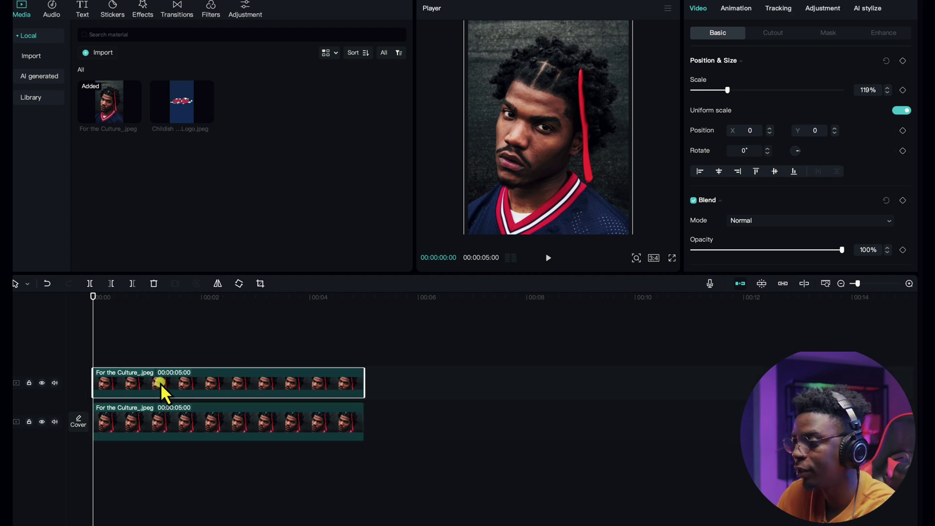
Paste another copy of the photo at 5 seconds and use it to replace the upper copy at the timeline's start.
click(137, 422)
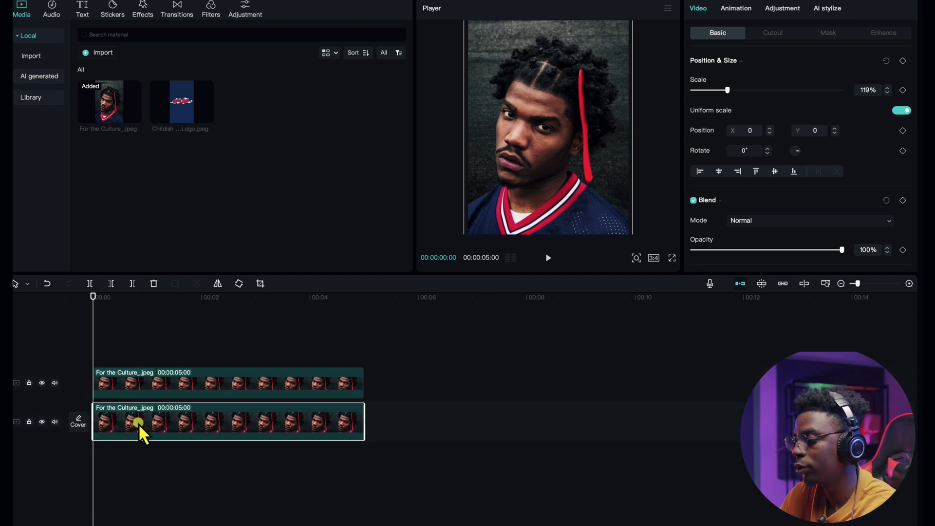
drag(92, 309, 386, 345)
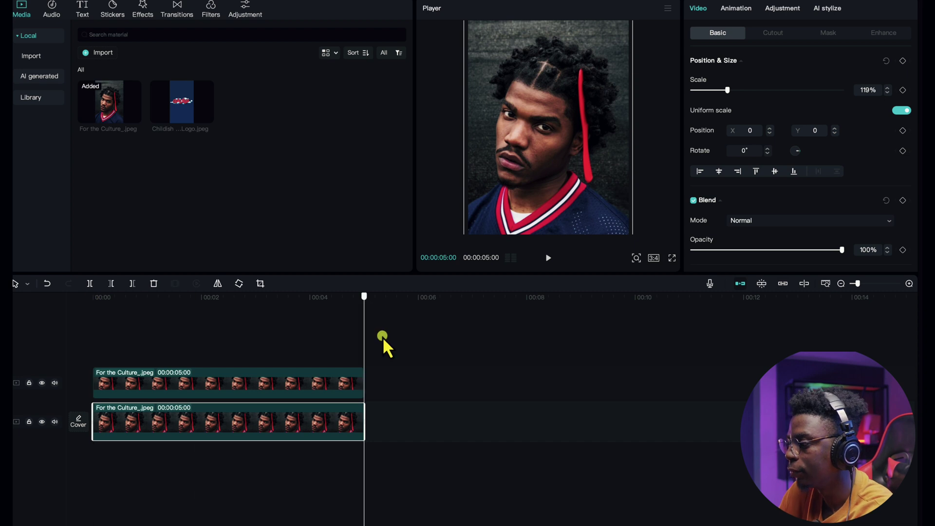
key(ctrl+v)
click(346, 381)
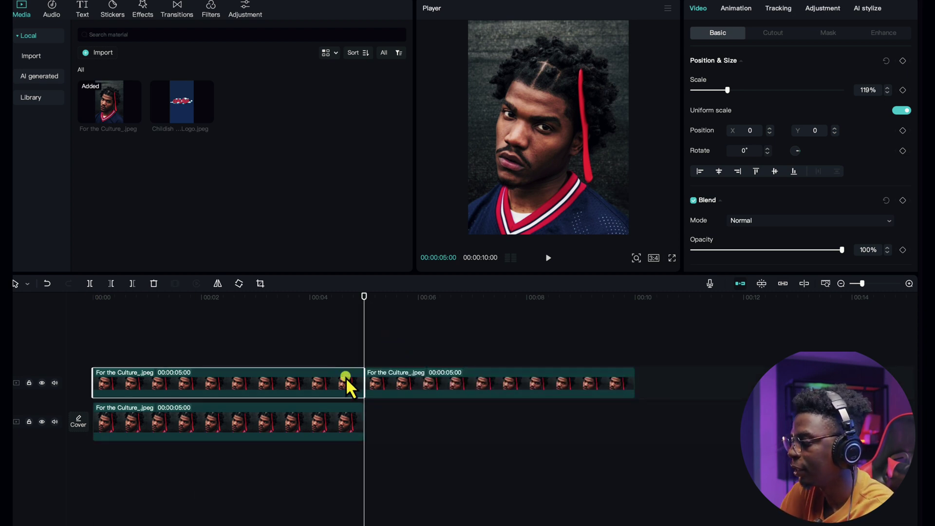
key(Delete)
drag(417, 386, 124, 370)
Add a default text clip on its own track between the two photo copies, near the timeline's start.
click(116, 351)
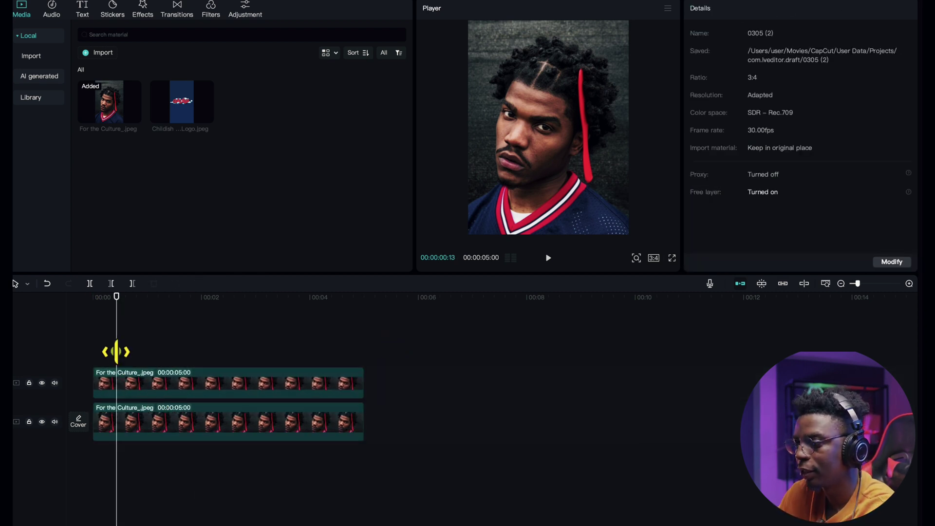
click(80, 11)
drag(95, 77, 123, 404)
Apply Auto cutout to the upper photo copy and hide the lower photo's track.
click(125, 371)
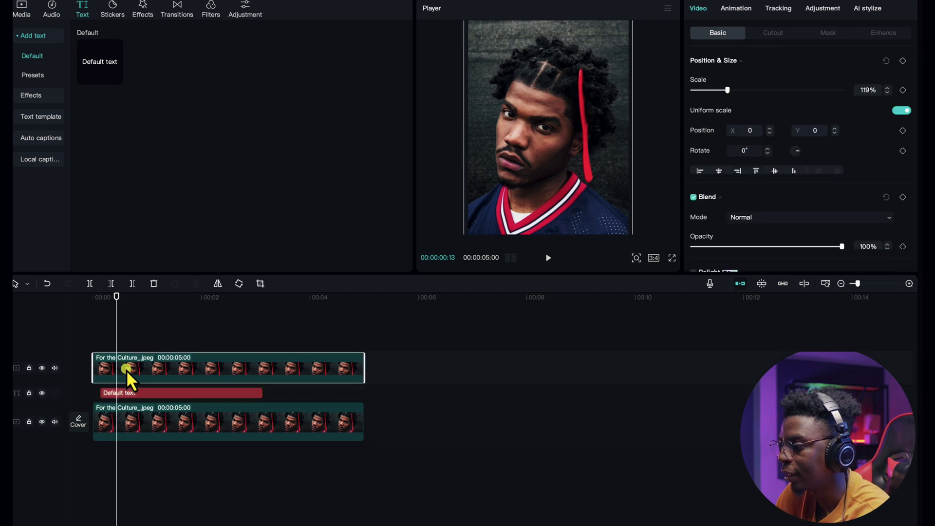
click(771, 34)
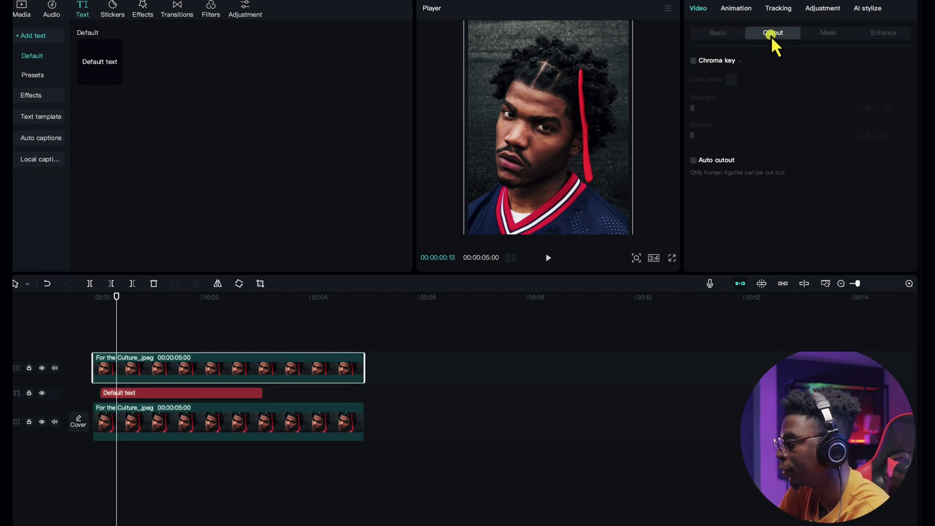
click(694, 159)
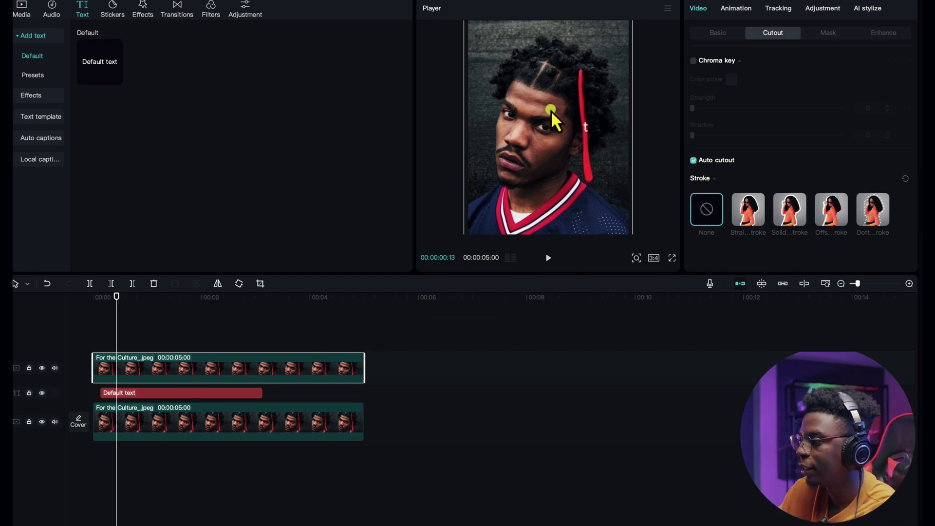
click(43, 422)
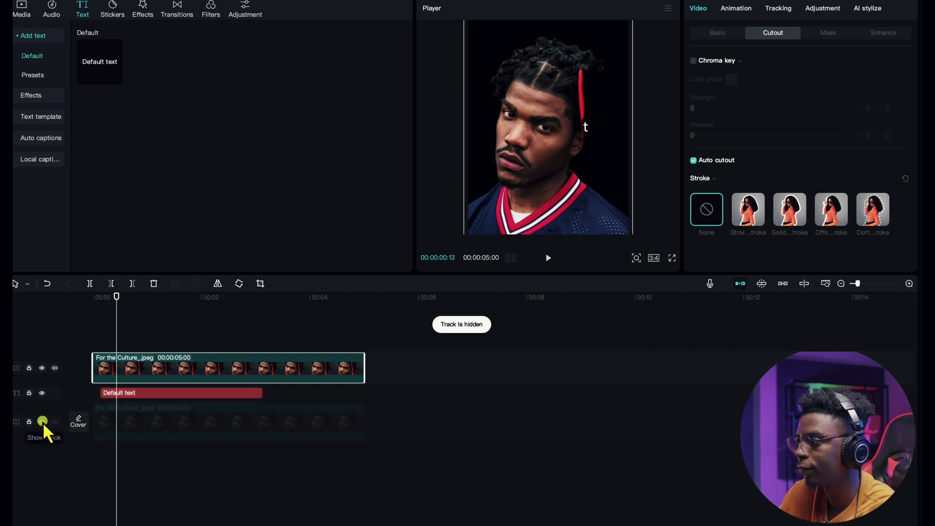
Enlarge the default text to nearly the full frame width and place it across the top of the picture.
click(161, 396)
drag(569, 130, 632, 63)
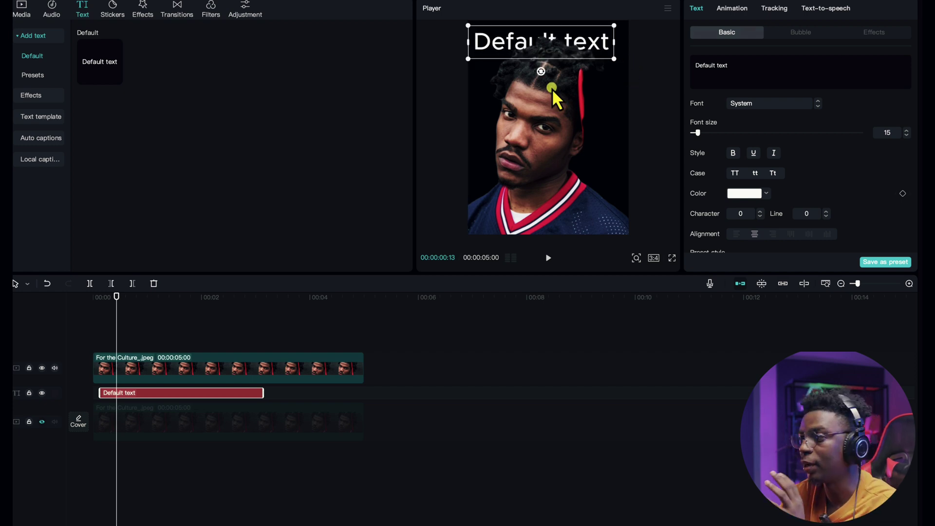
Delete the upper photo copy and make the lower photo's track visible again.
click(183, 372)
key(Delete)
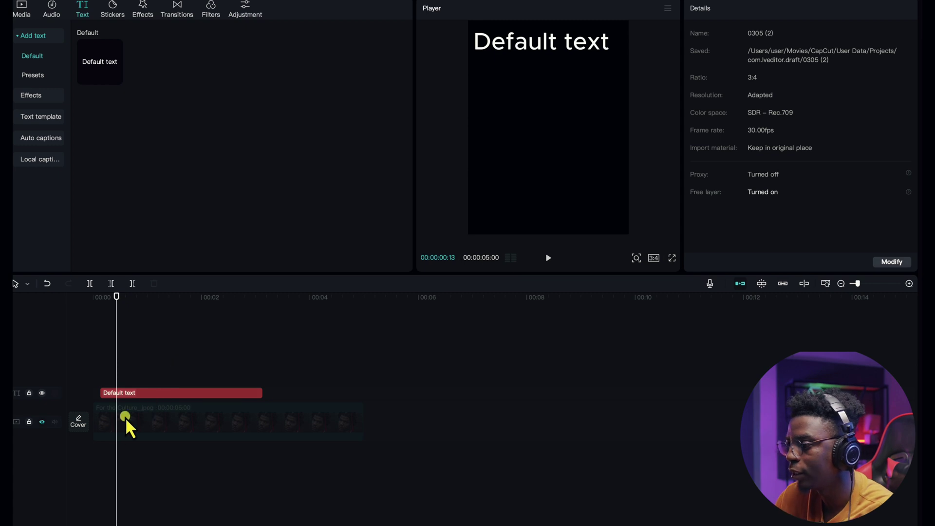
click(40, 422)
Shift the remaining photo straight down in the frame so the head sits lower beneath the text.
click(176, 428)
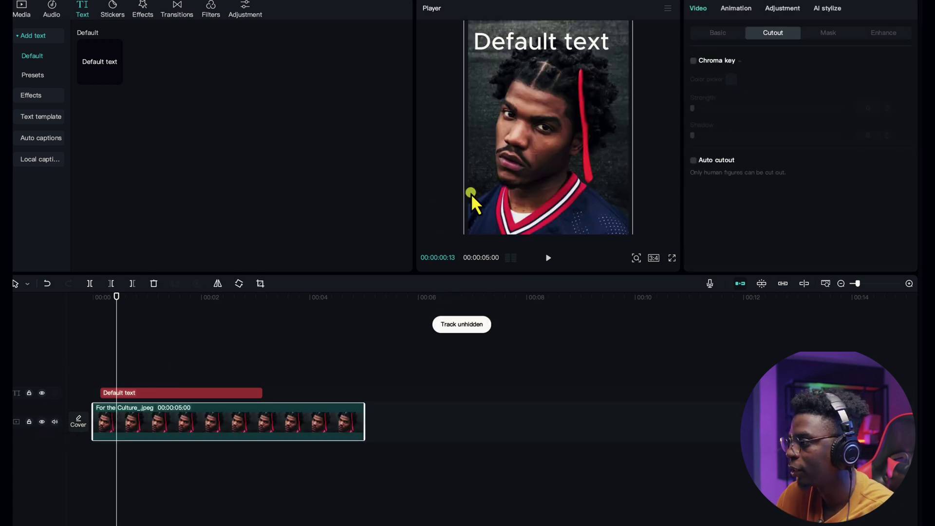
drag(507, 174, 516, 203)
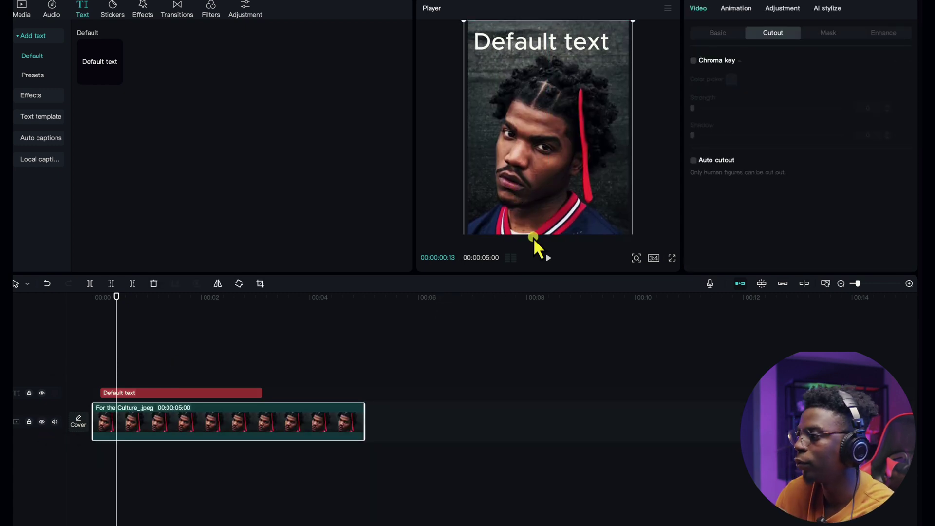
Duplicate the repositioned photo onto a track above the text and apply Auto cutout to the copy.
click(152, 392)
drag(142, 427, 140, 380)
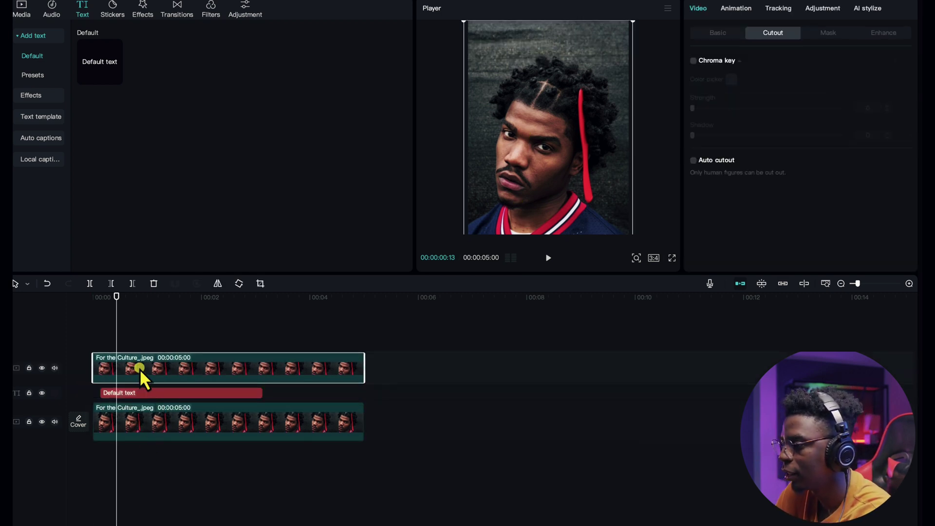
click(694, 160)
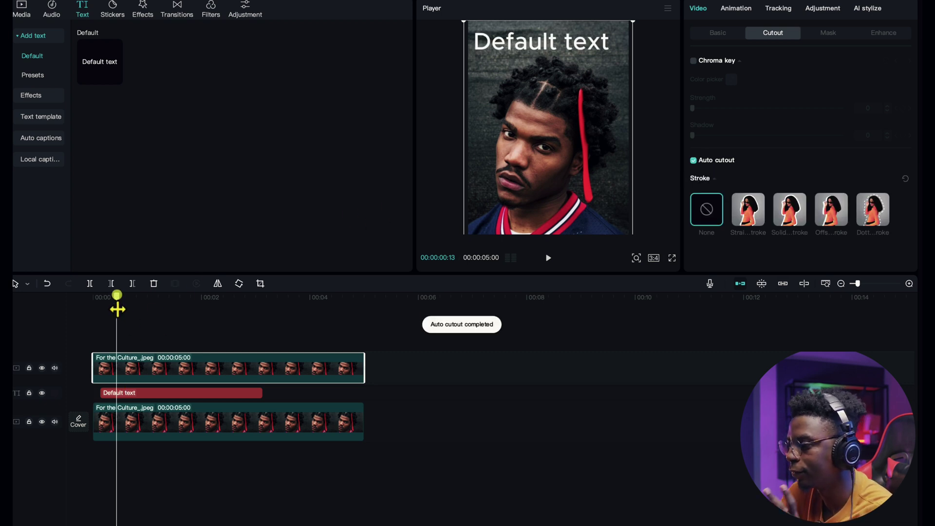
Lower the default text so it overlaps the hair, replace it with "ATTACK" and enlarge it slightly.
drag(118, 309, 147, 312)
click(138, 392)
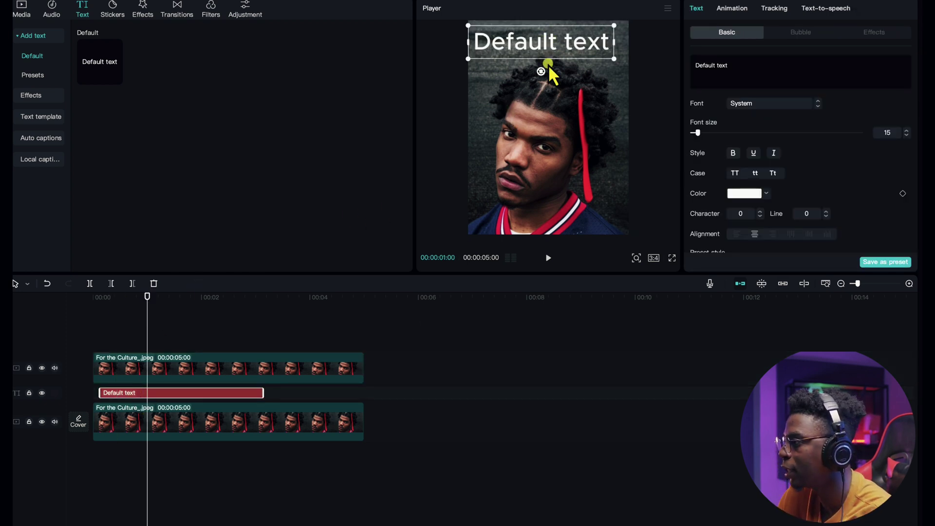
drag(549, 69, 555, 59)
triple_click(754, 65)
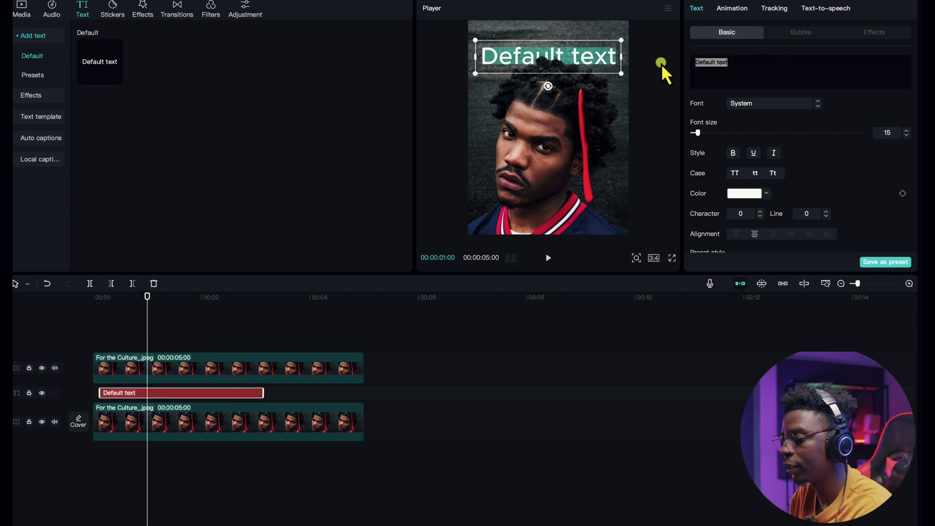
text(ATTACK)
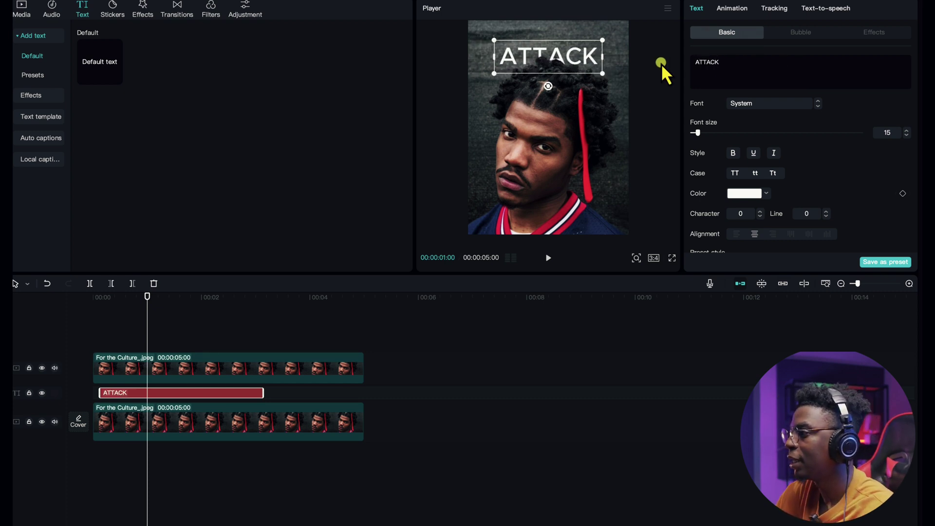
drag(603, 73, 618, 92)
Set the ATTACK title's font to Anson and scale the title up to nearly the full frame width.
click(776, 104)
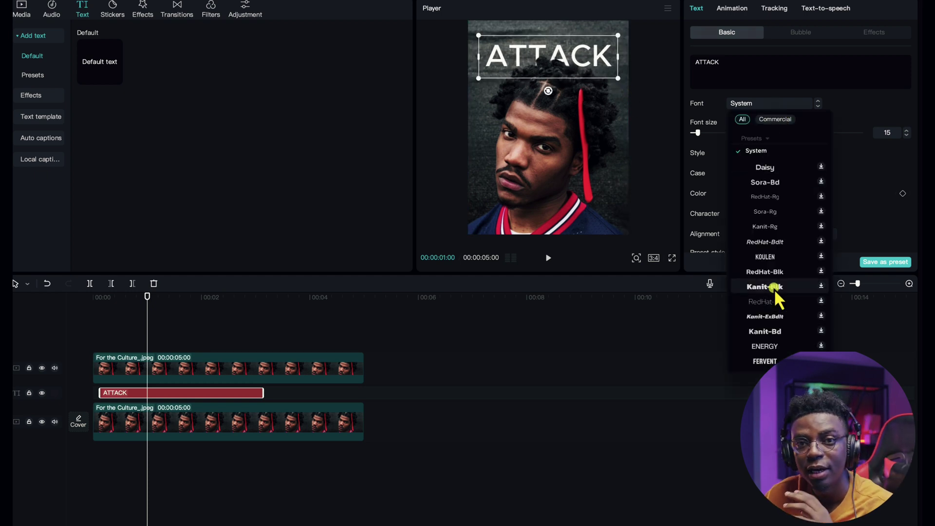
scroll(778, 299, down, 5)
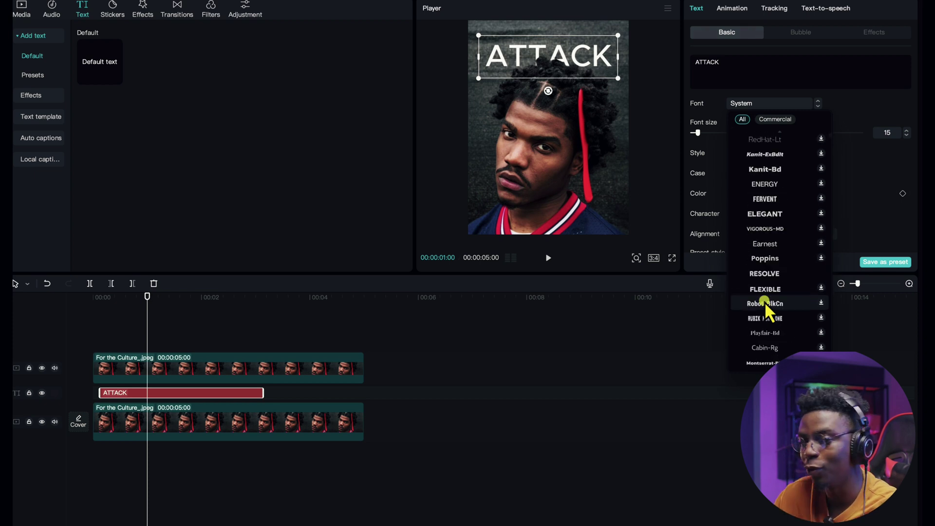
scroll(765, 302, down, 5)
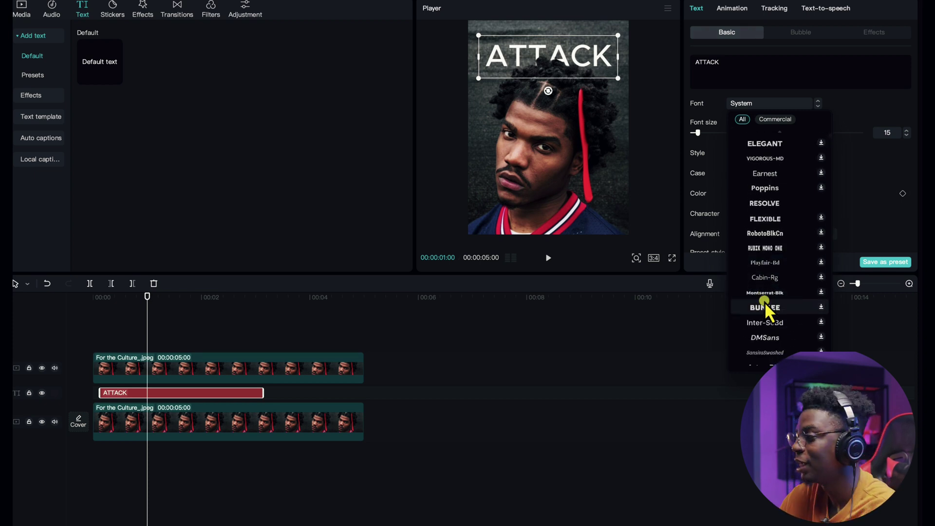
scroll(764, 303, up, 2)
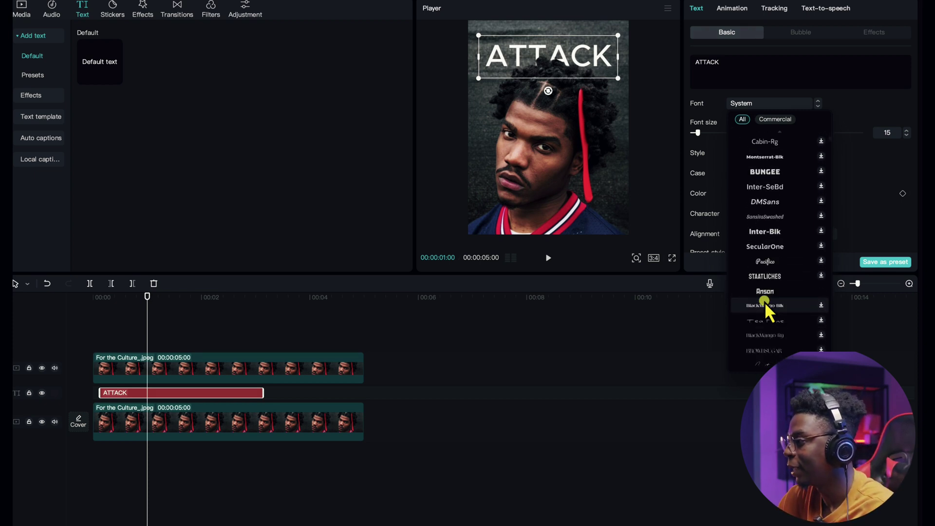
click(764, 304)
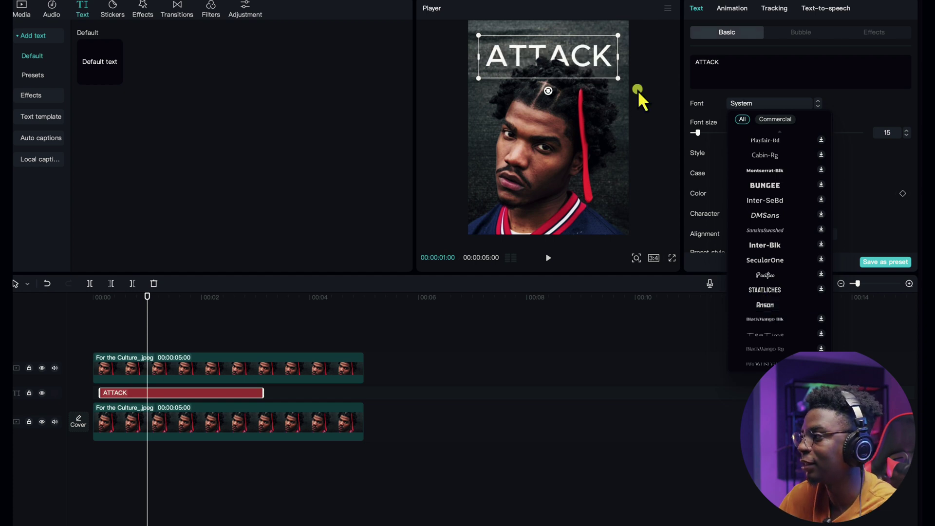
click(765, 305)
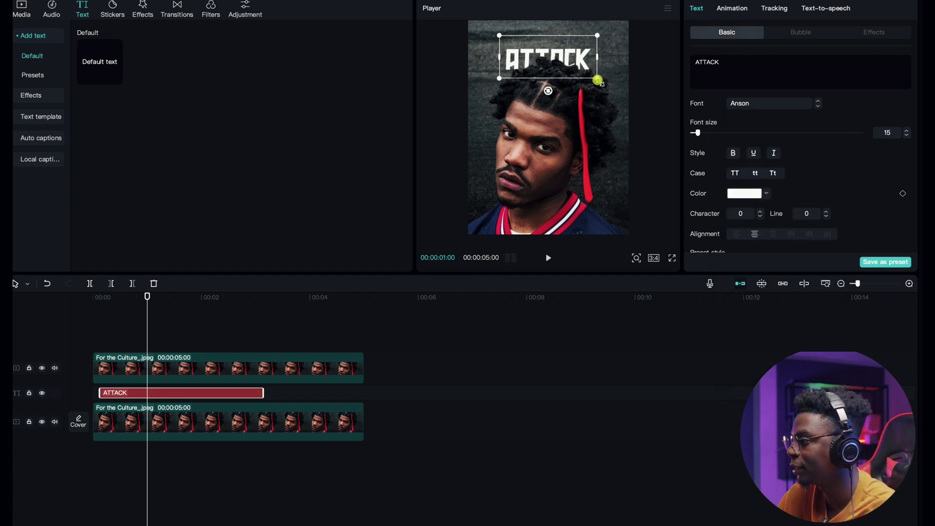
drag(598, 80, 635, 99)
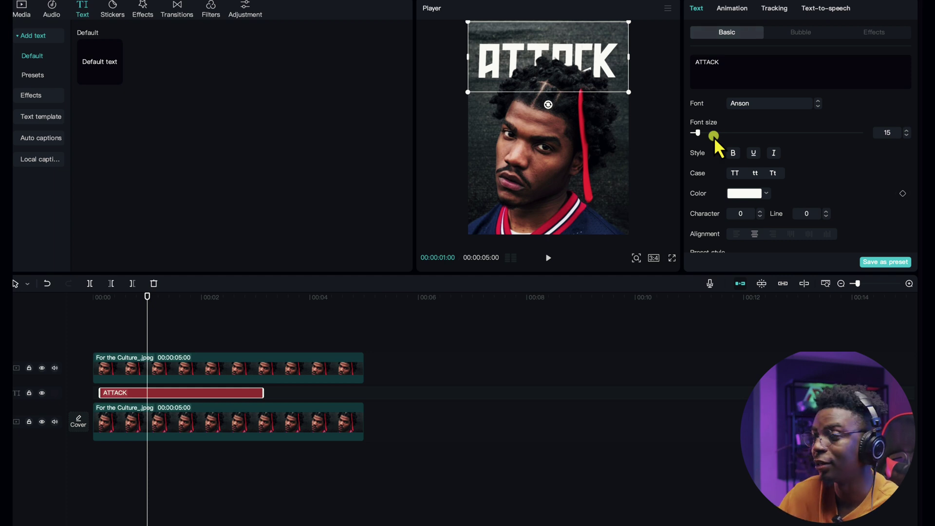
drag(629, 23, 634, 22)
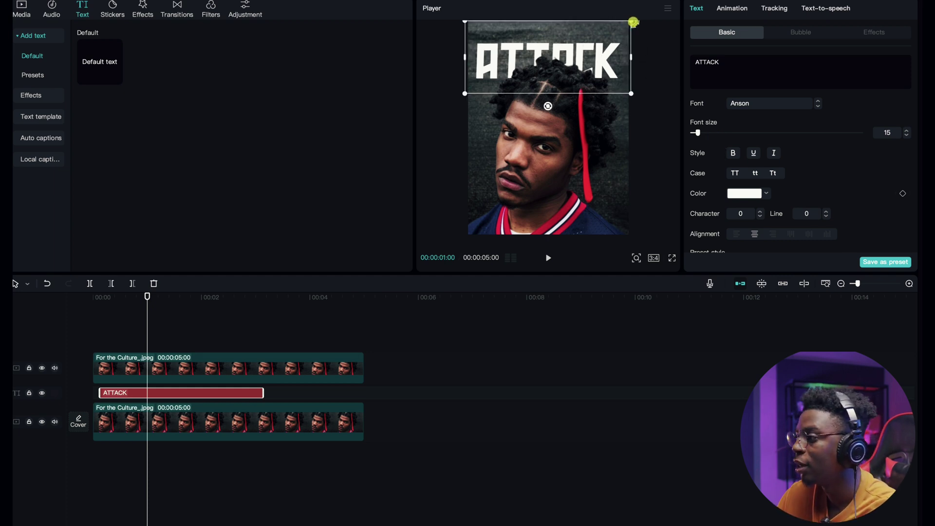
Recolor the ATTACK title to bright red, FF2C2C.
click(565, 160)
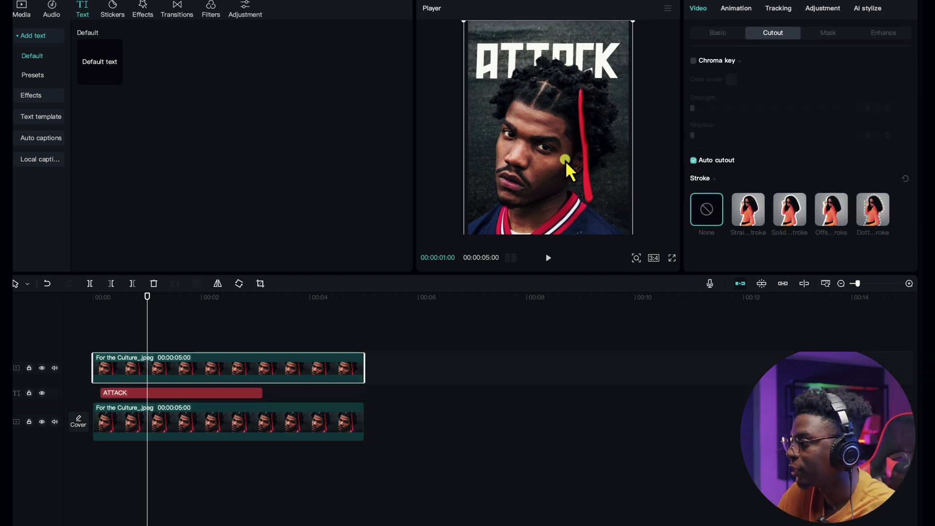
click(179, 347)
click(177, 392)
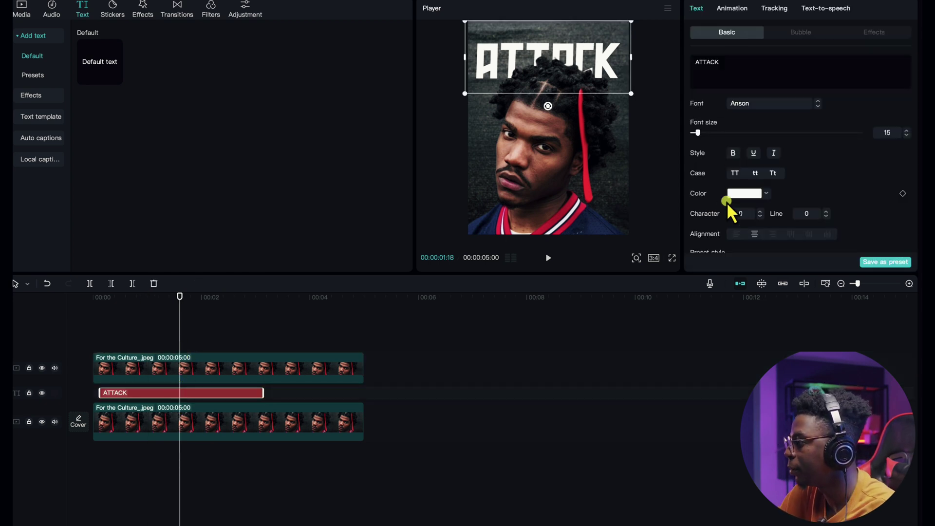
click(770, 194)
click(817, 228)
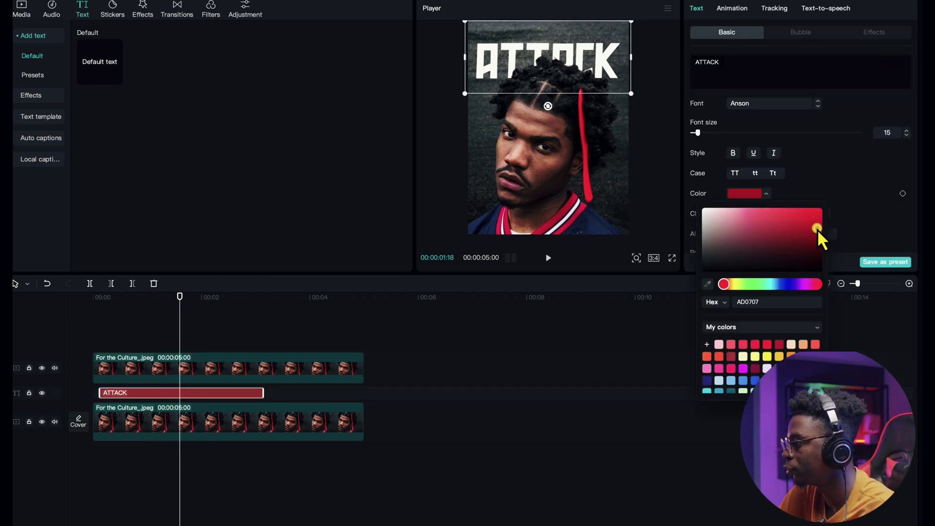
drag(816, 228, 801, 202)
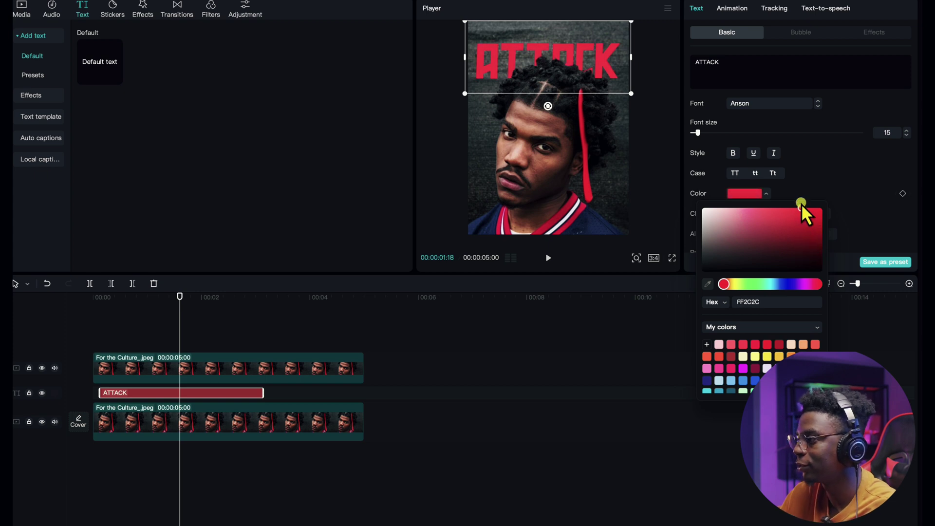
click(627, 92)
click(638, 94)
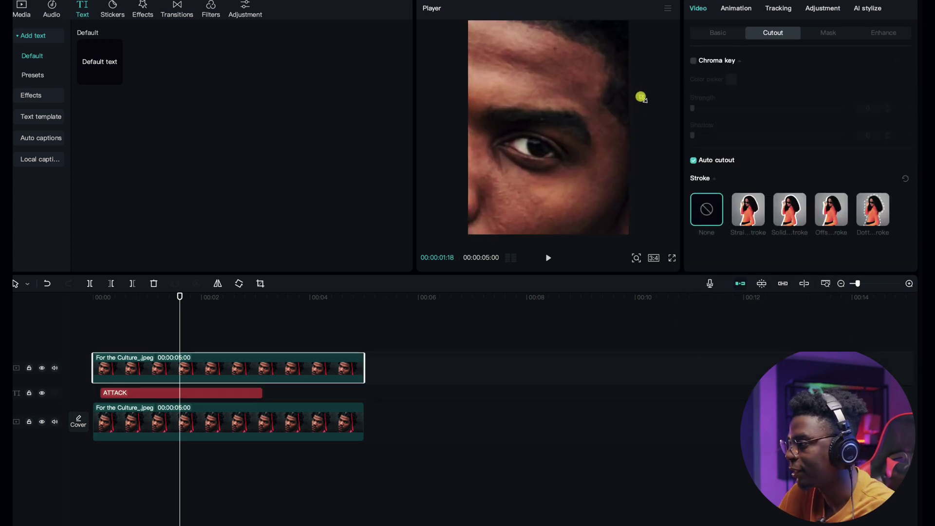
key(ctrl+z)
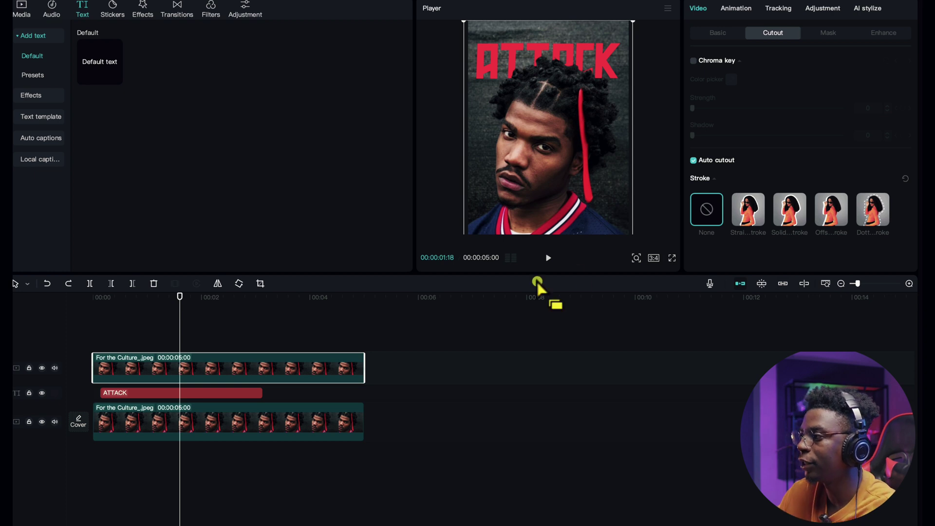
click(202, 317)
drag(203, 307, 175, 322)
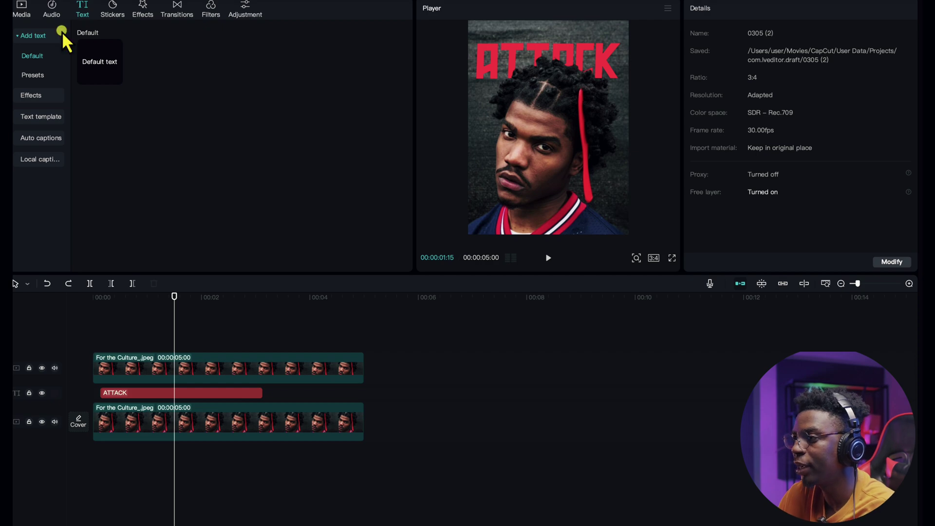
Switch to Chrome and search Google Images in a new tab for "parental advisory logo png".
mouse_move(302, 520)
click(207, 520)
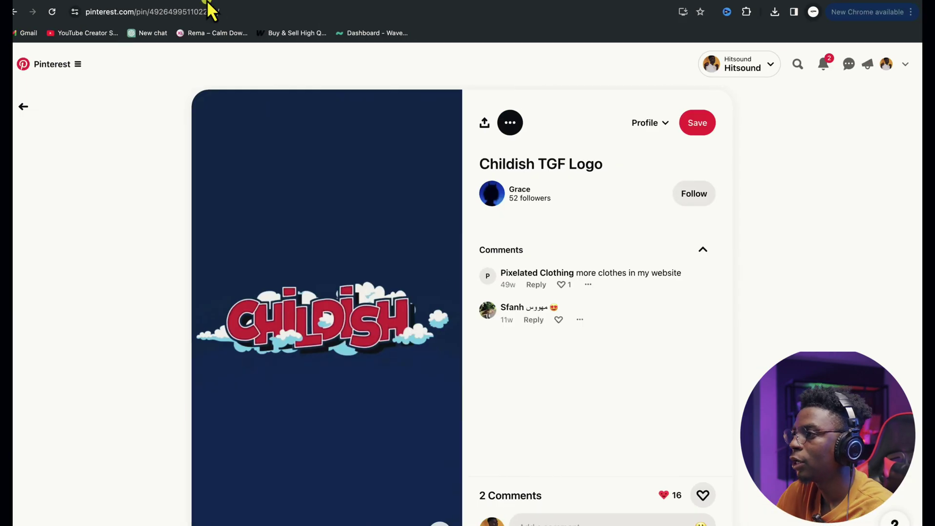
key(super+t)
text(PAR)
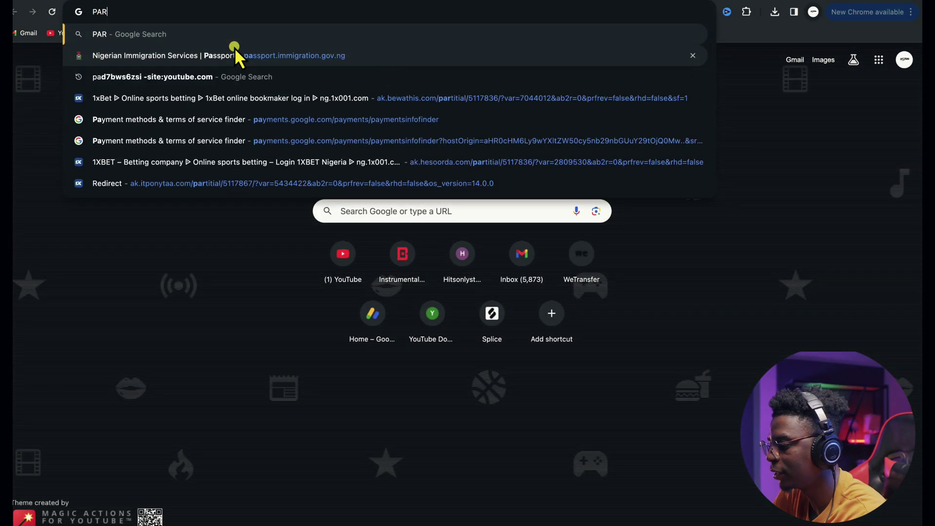
text(ENTAL I)
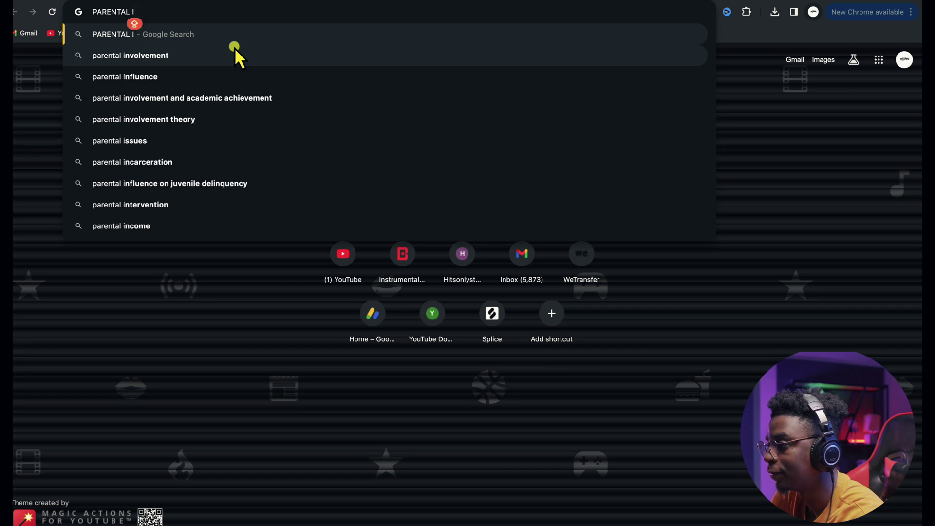
key(Caps_Lock)
text(DVISORY)
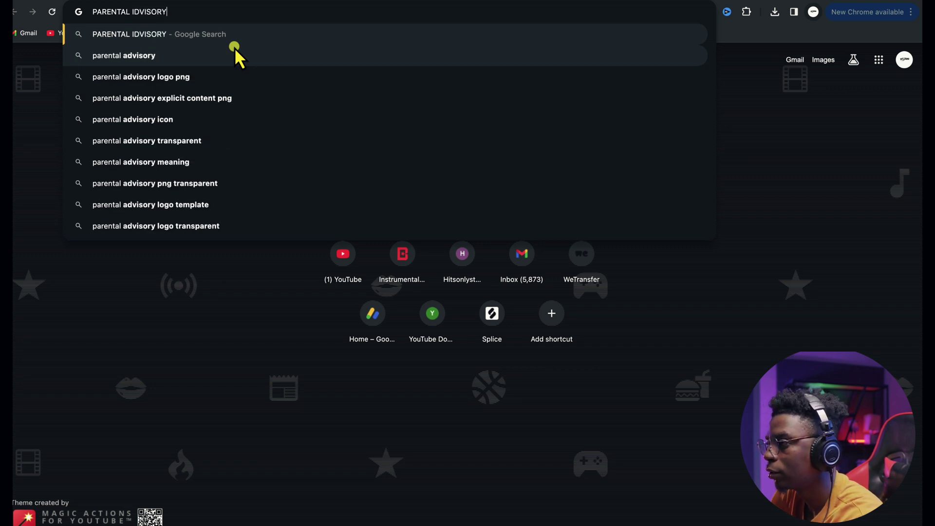
click(200, 98)
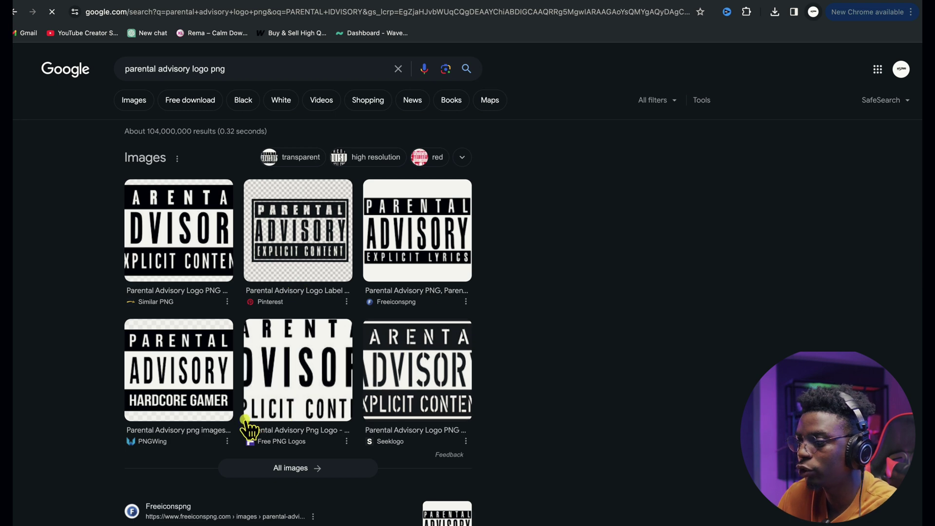
scroll(391, 437, down, 4)
scroll(392, 438, up, 5)
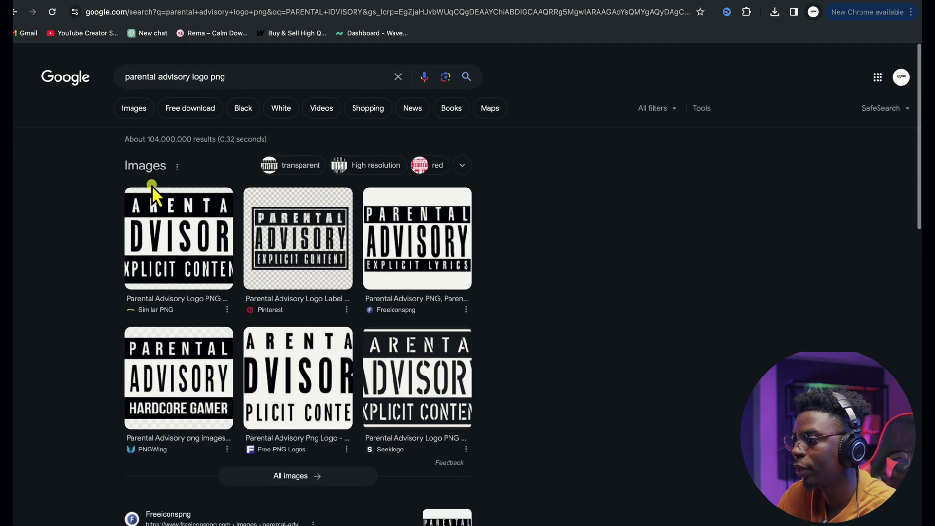
click(129, 102)
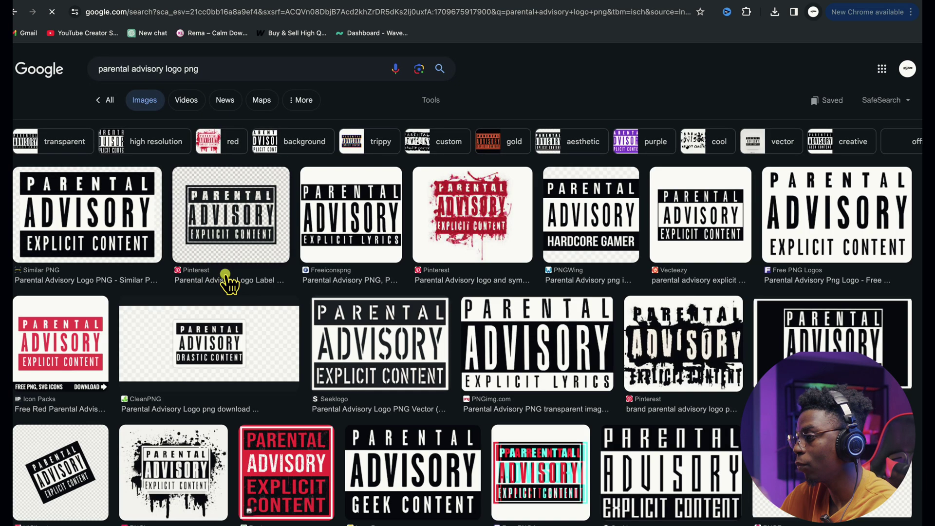
Compare parental advisory logo variants in the image results, previewing the iconsPng and Seeklogo versions.
scroll(433, 312, down, 3)
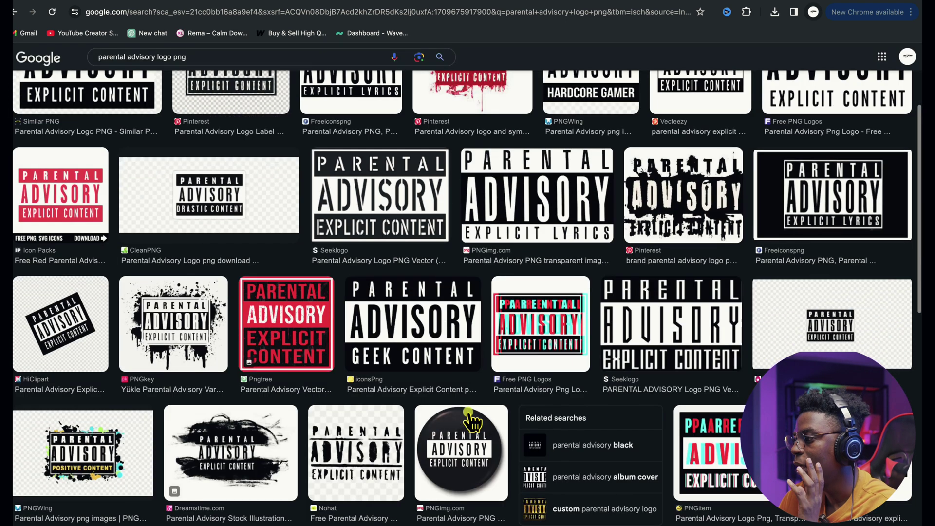
click(435, 334)
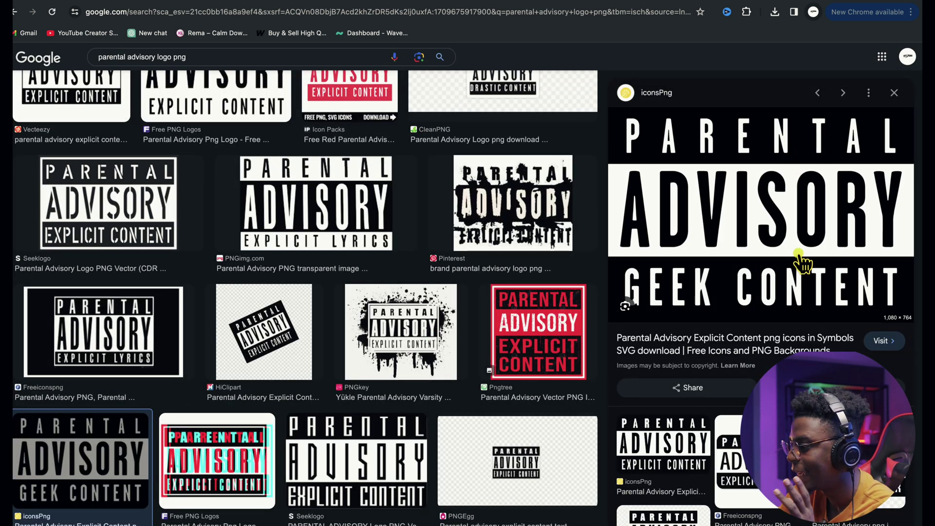
click(349, 486)
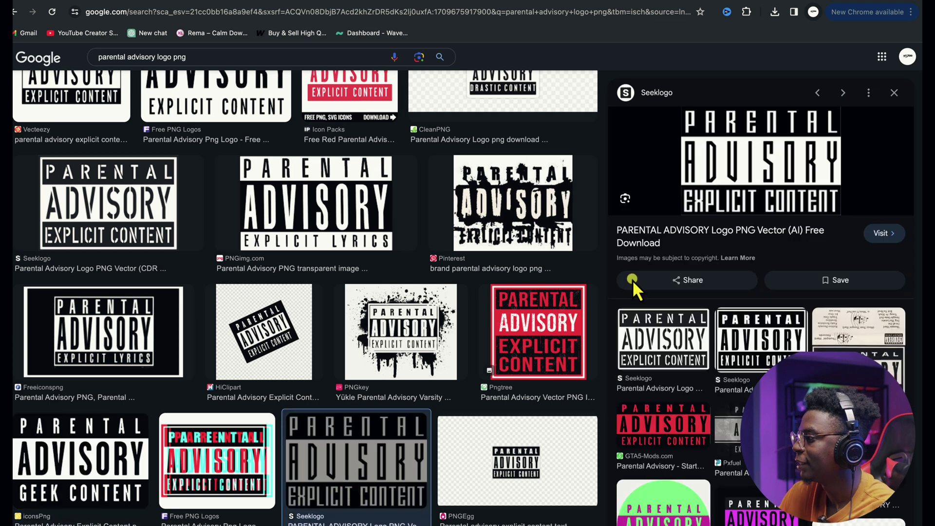
click(752, 356)
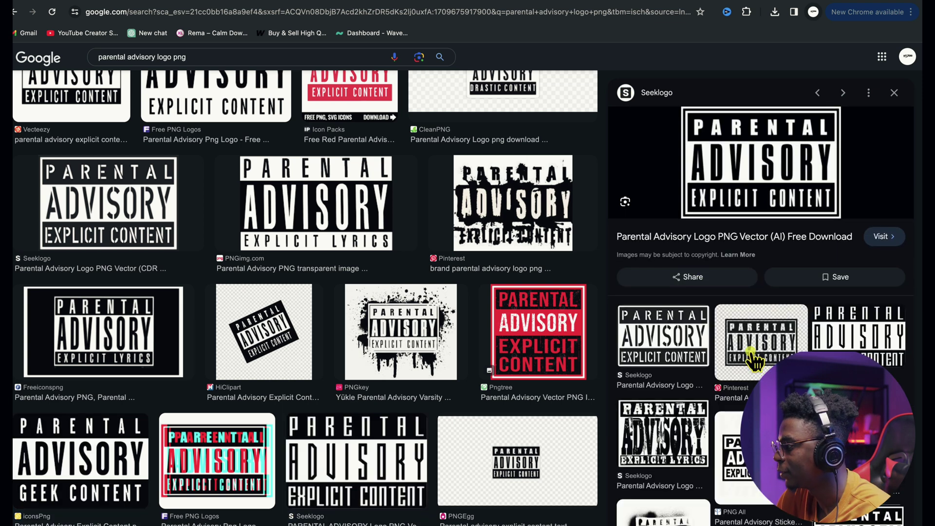
click(857, 331)
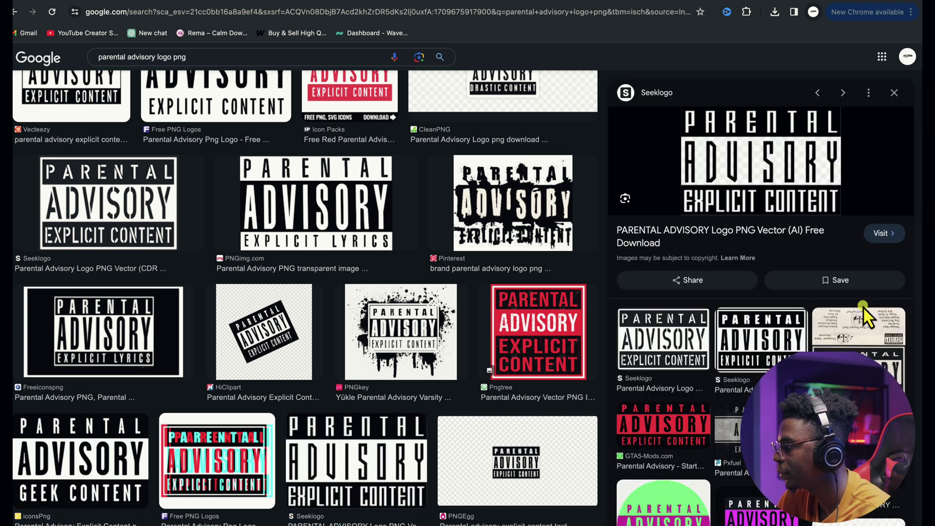
scroll(327, 215, up, 5)
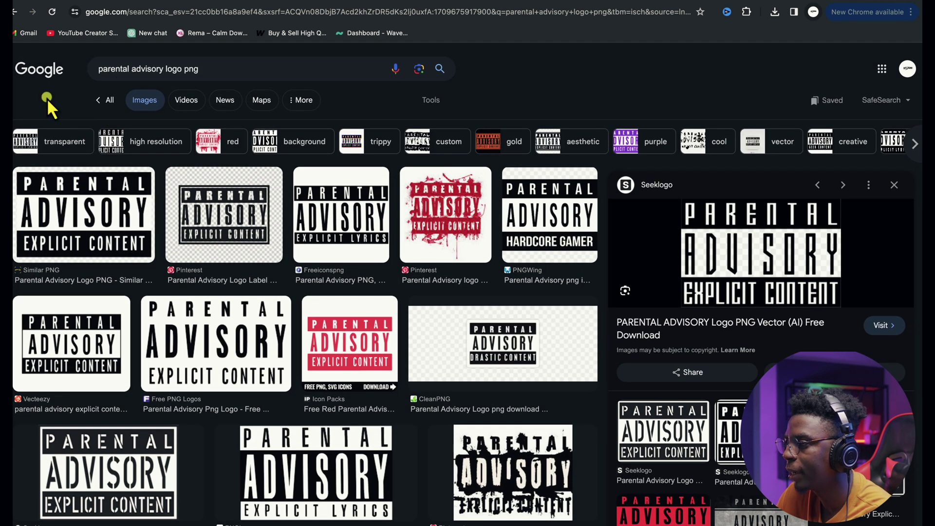
click(15, 13)
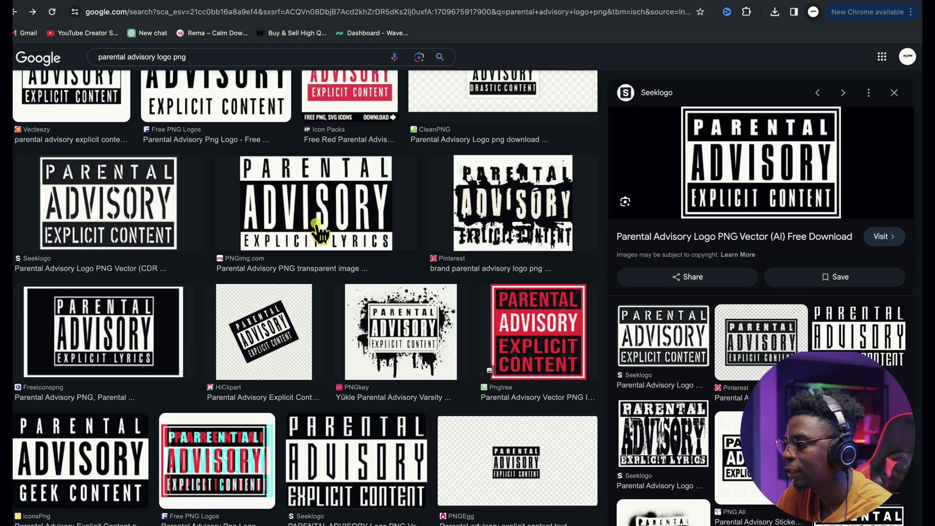
scroll(321, 243, up, 1)
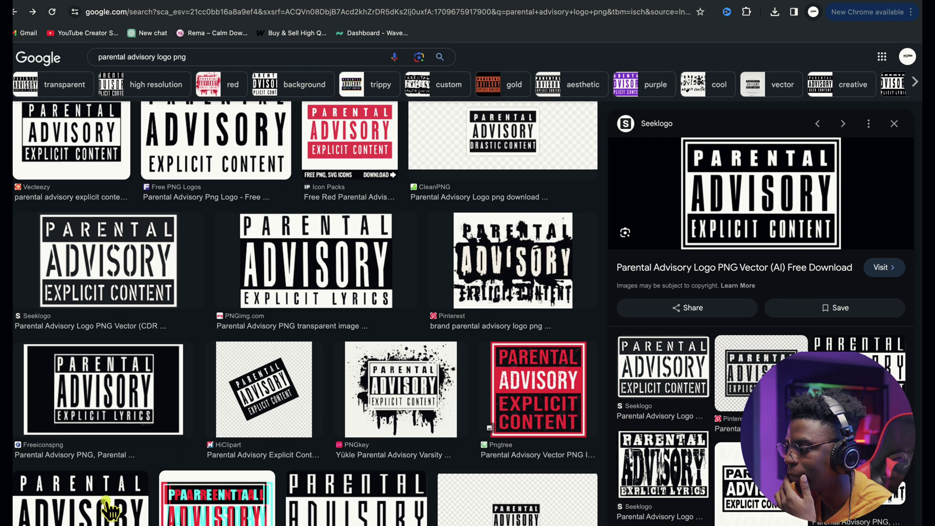
Save the iconsPng "Parental Advisory Geek Content" logo to the Downloads folder as parental-advisory-geek-content.
click(108, 506)
right_click(737, 261)
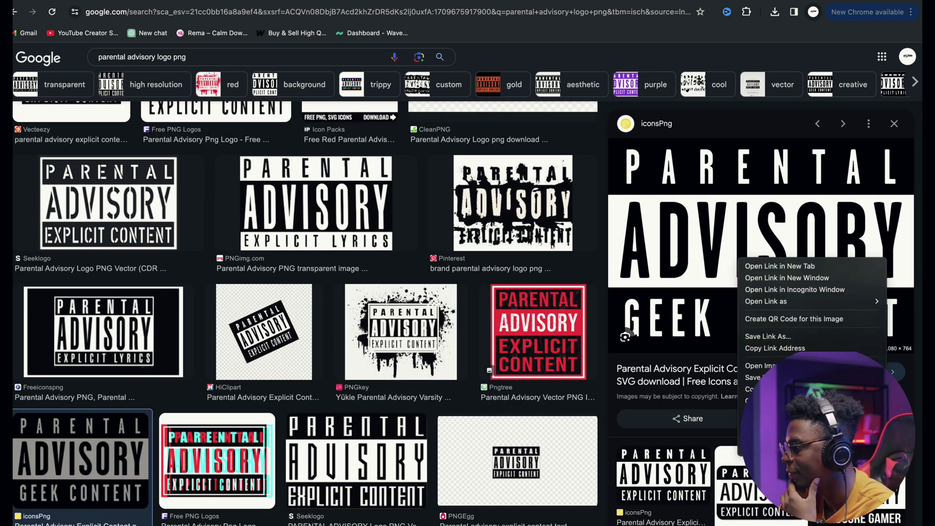
key(Escape)
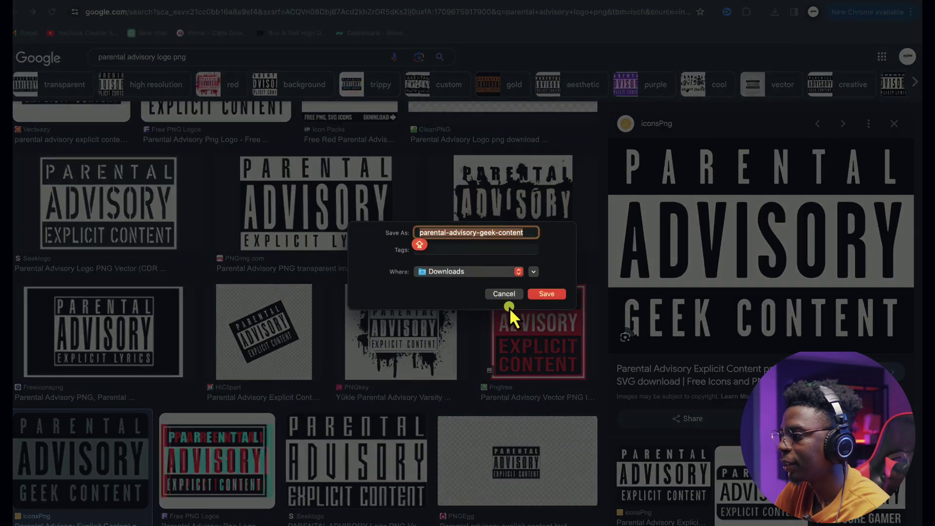
click(546, 295)
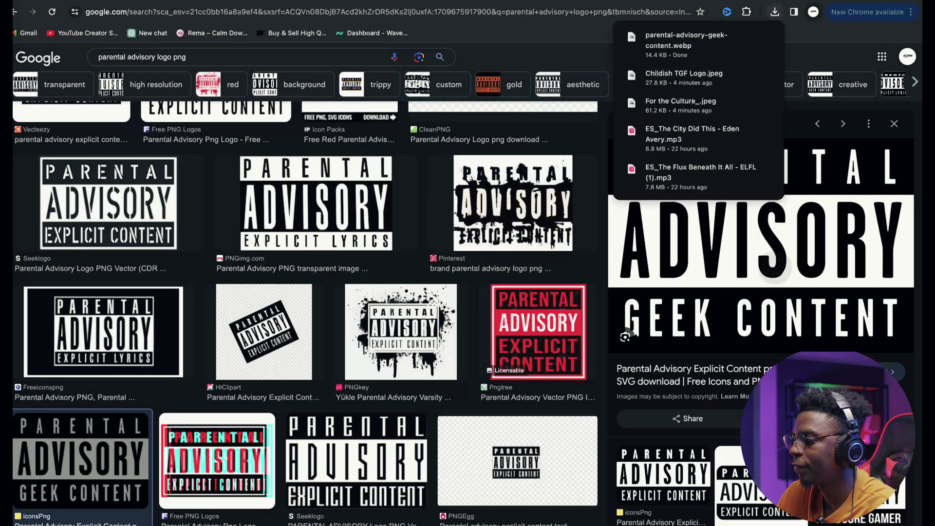
Switch back to CapCut and import parental-advisory-geek-content.webp from Downloads into the project media.
key(F11)
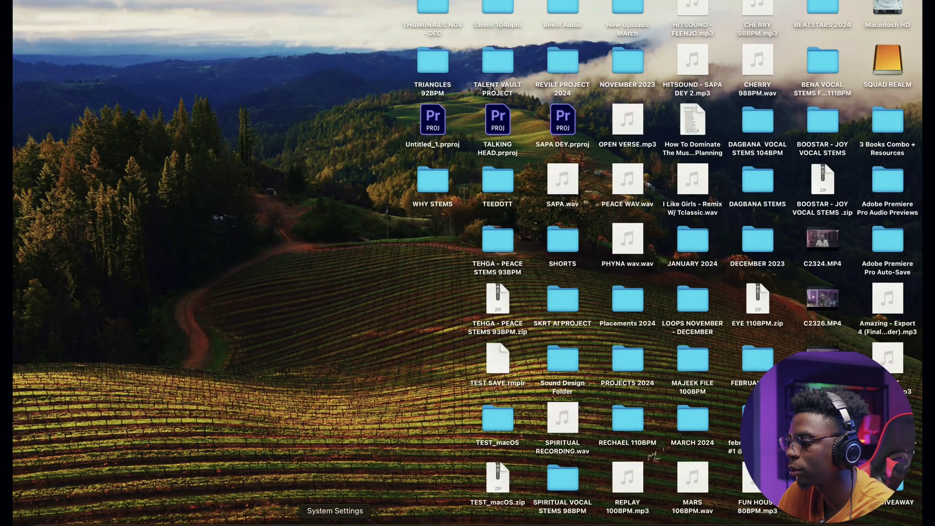
click(303, 520)
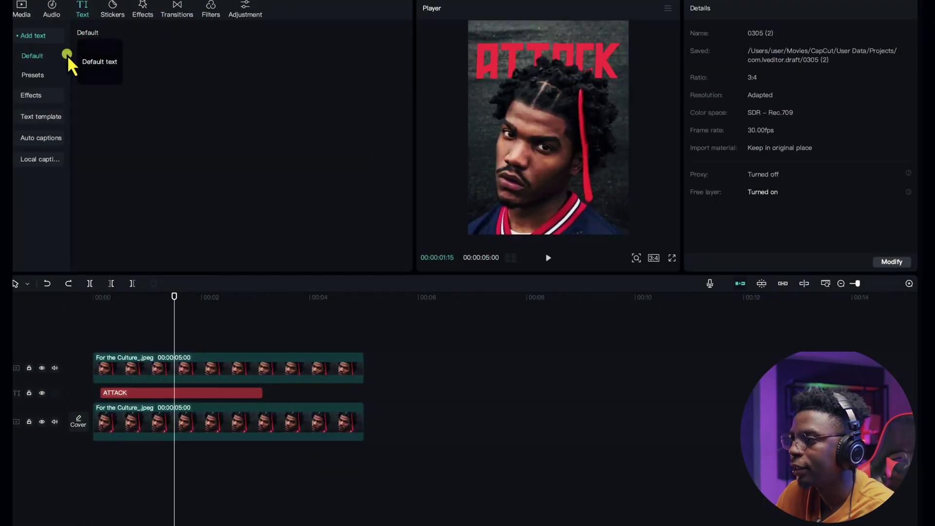
click(21, 9)
click(111, 53)
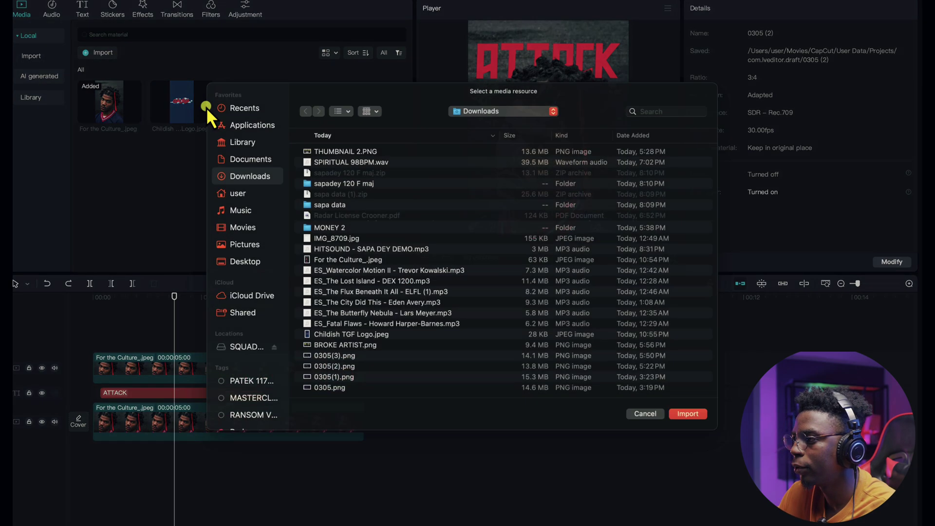
click(351, 236)
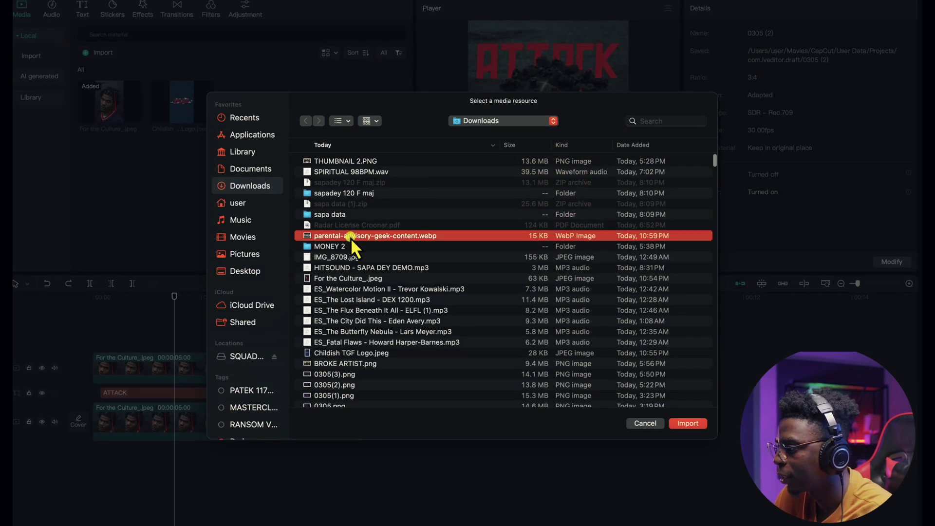
click(679, 422)
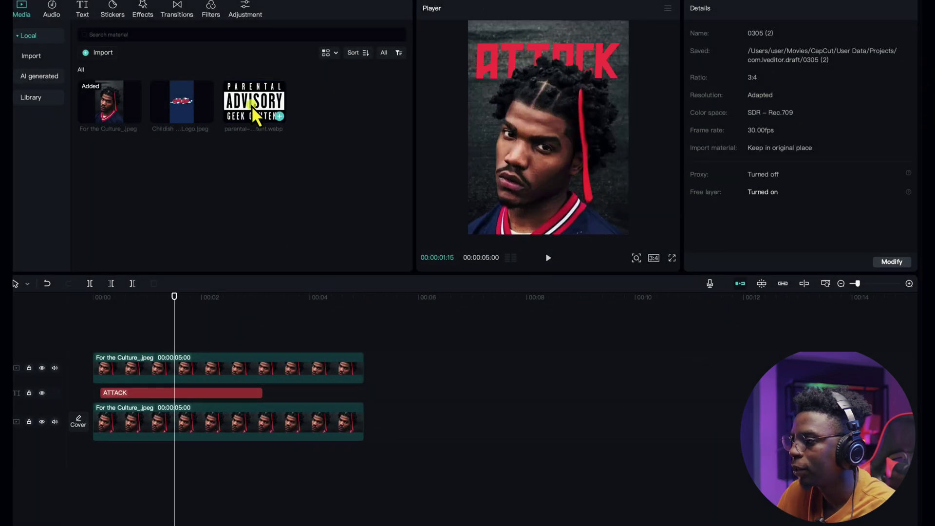
Place the parental advisory logo on a new track above the portraits and shrink it into the cover's lower-right corner.
drag(255, 115, 156, 342)
click(309, 347)
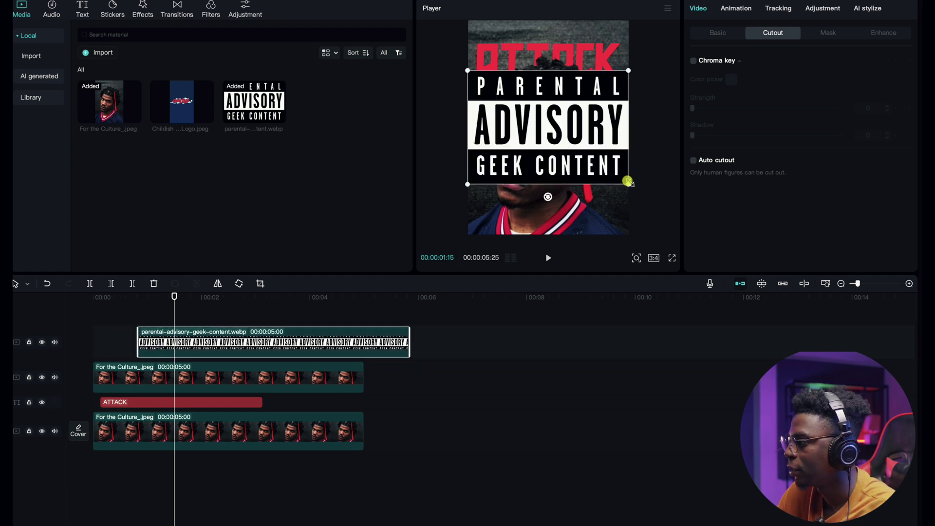
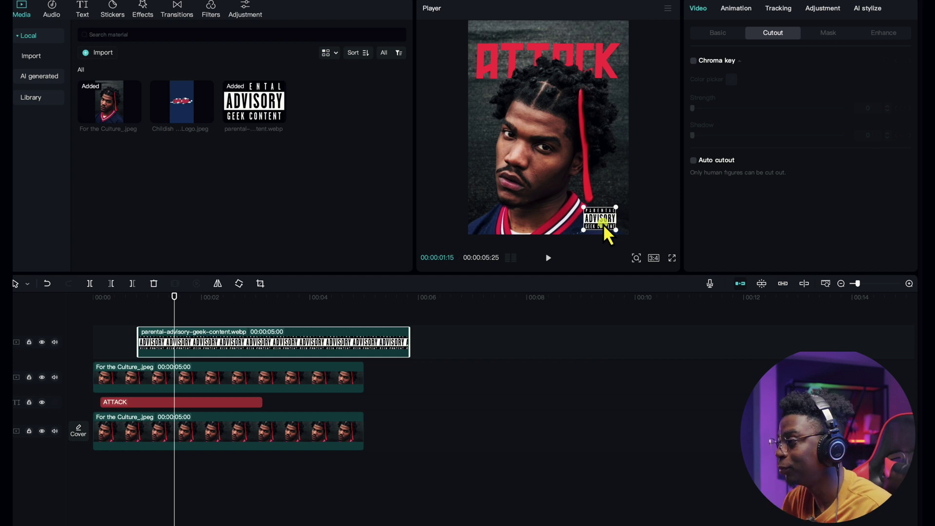
click(158, 315)
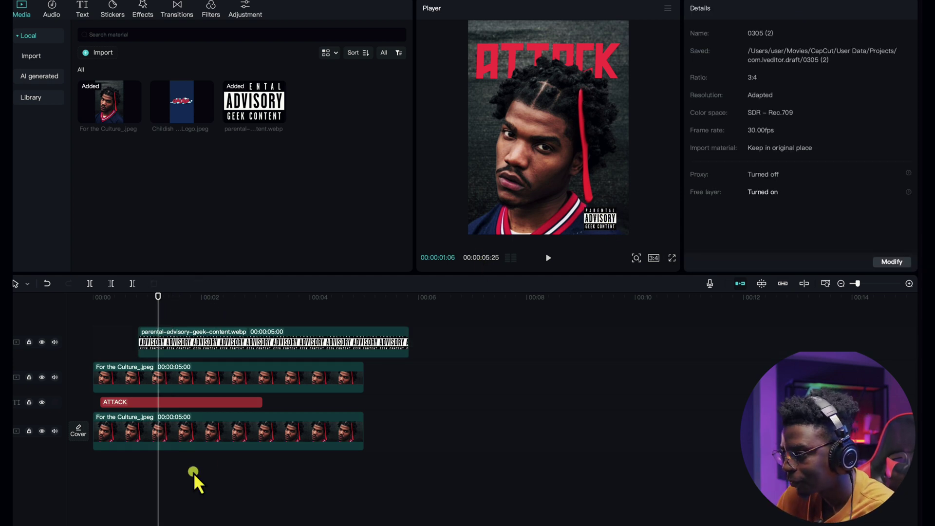
Hide and unhide the upper cutout portrait track to compare how it overlaps the ATTACK title.
click(168, 435)
click(141, 379)
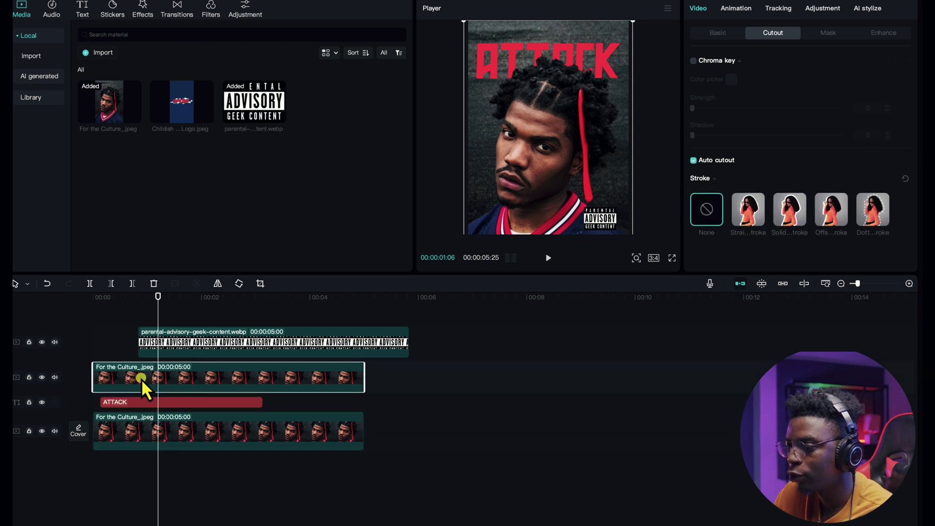
click(41, 377)
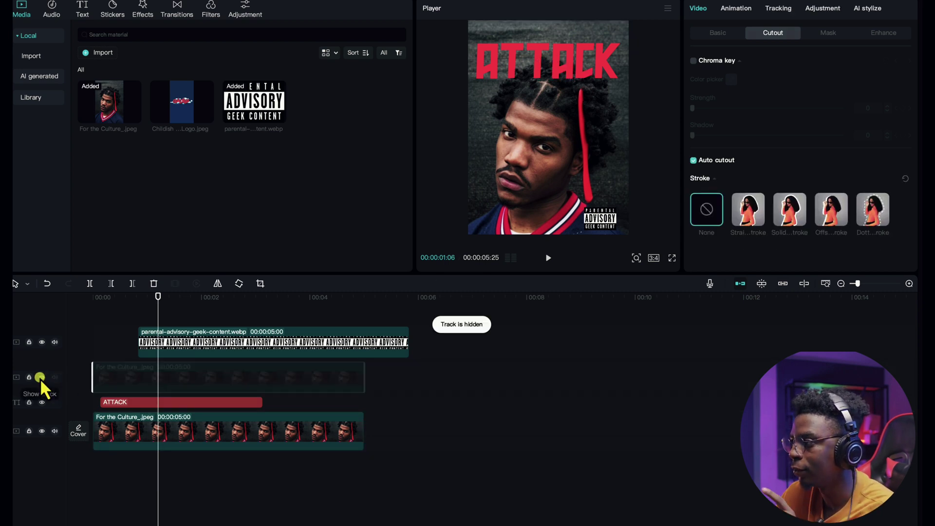
click(40, 377)
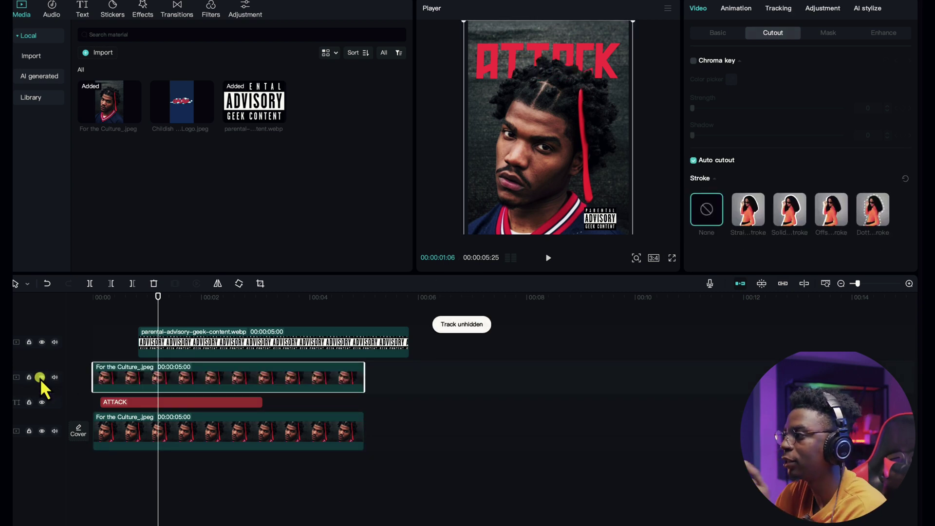
Apply the Berlin filter from the Life category to the background portrait clip beneath the ATTACK title.
click(144, 431)
click(207, 14)
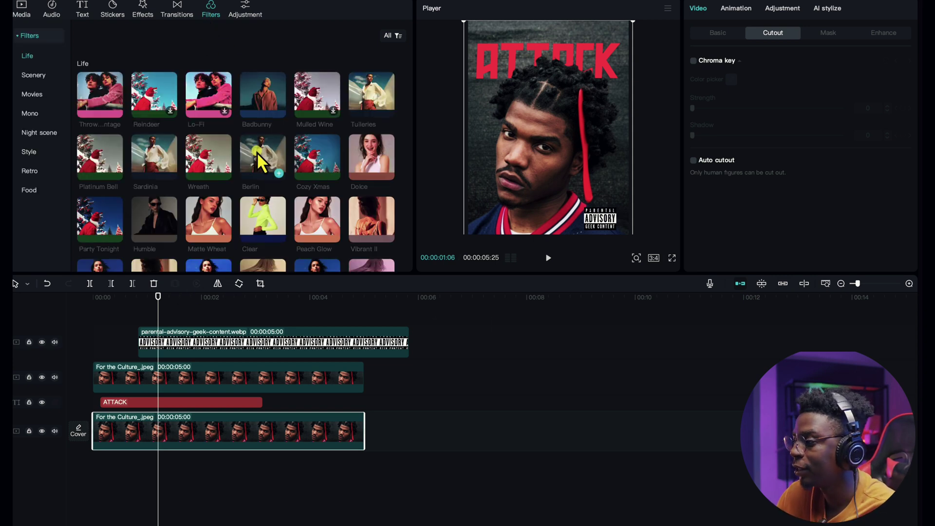
drag(256, 152, 223, 421)
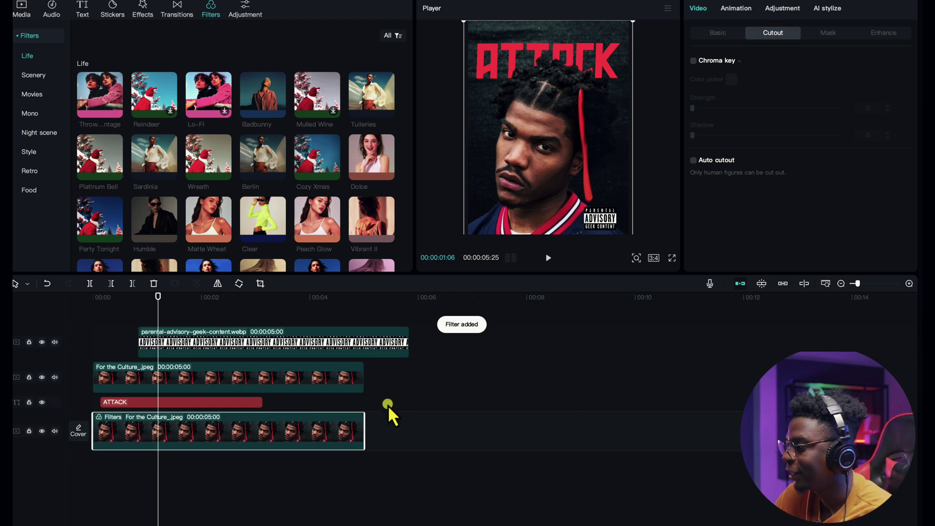
click(186, 325)
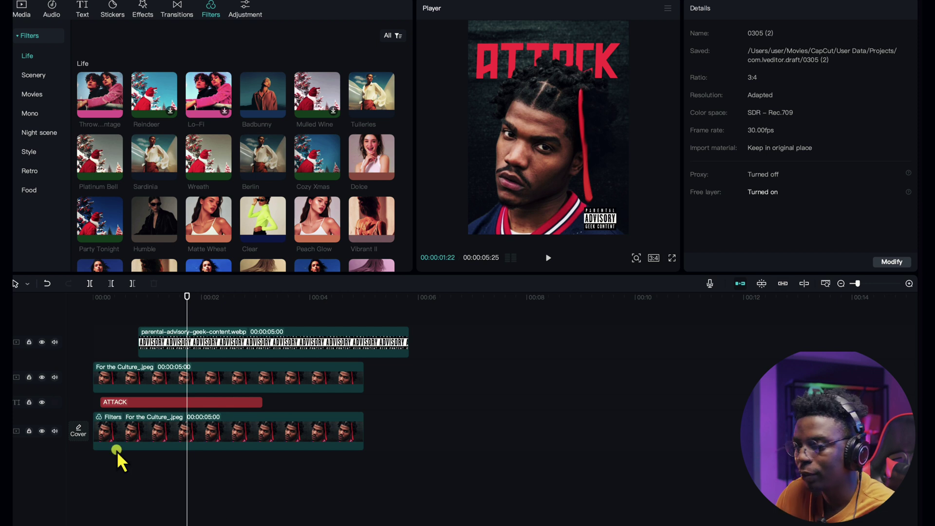
Add the Black Noise video effect above all tracks from the timeline start and extend it to just before the 4-second mark.
mouse_move(143, 522)
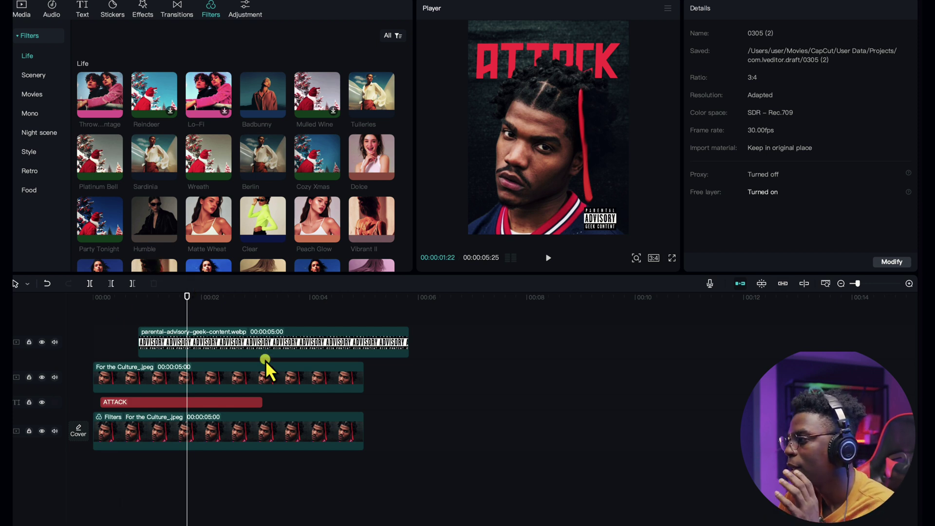
click(142, 10)
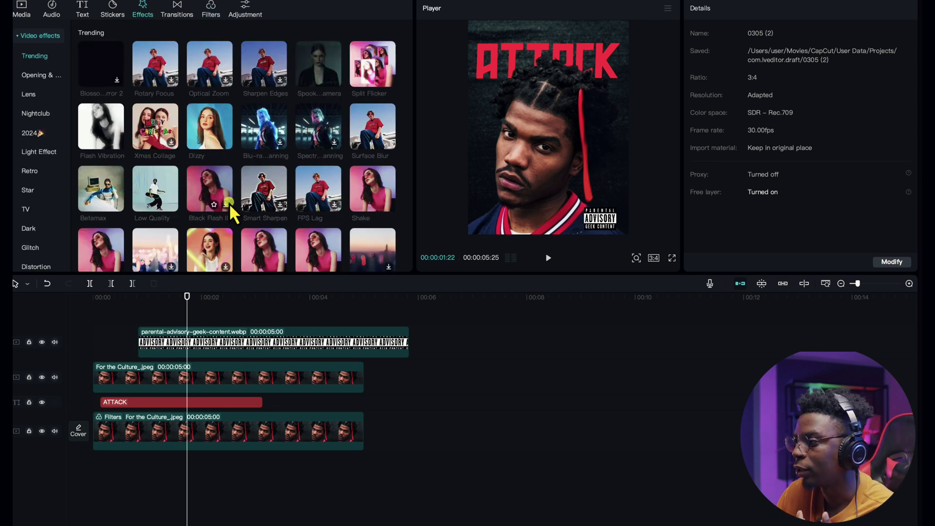
scroll(235, 215, down, 5)
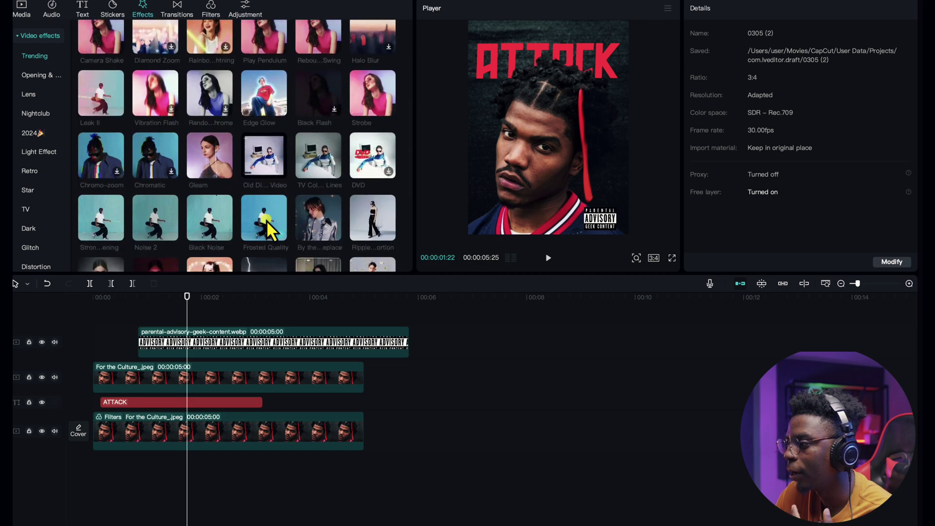
scroll(267, 220, down, 1)
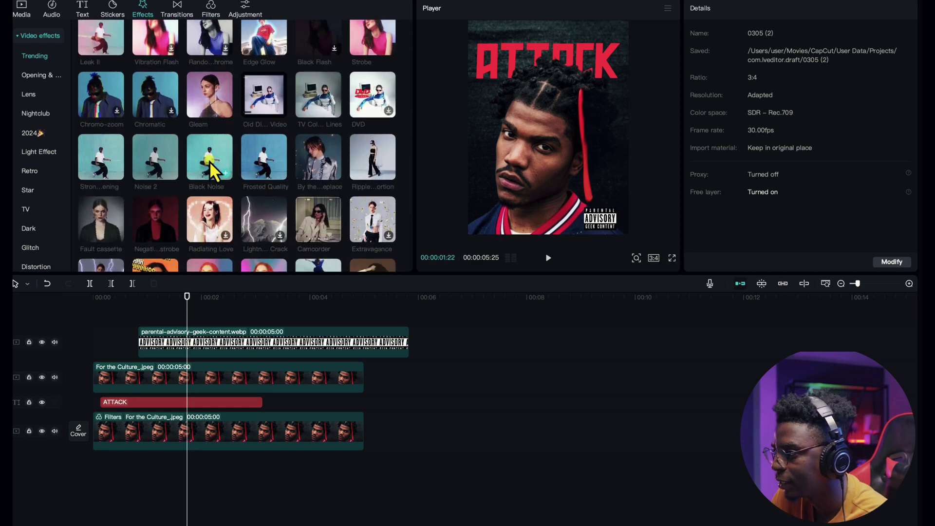
drag(209, 162, 104, 331)
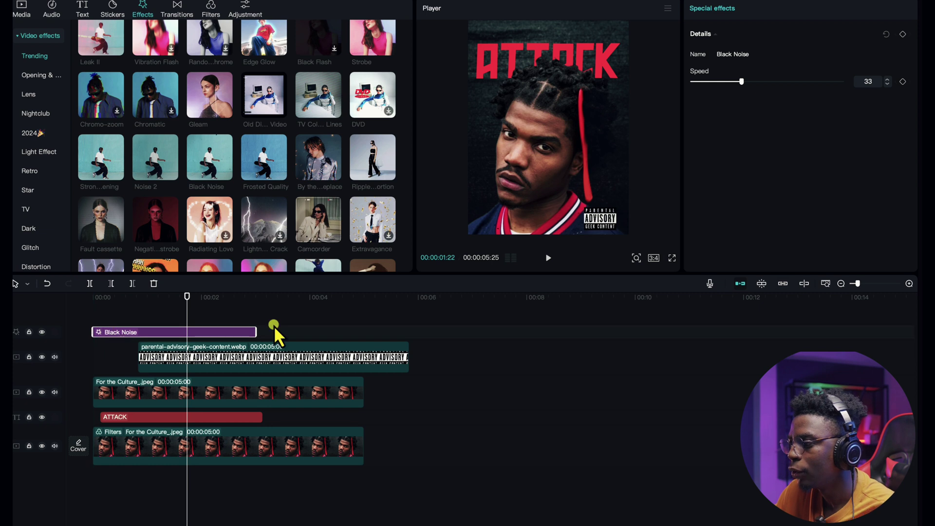
drag(255, 331, 299, 336)
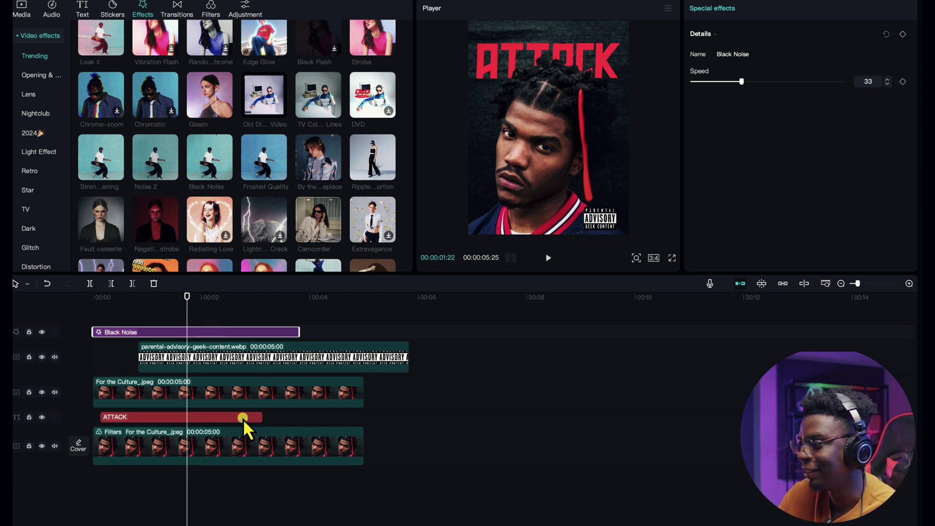
click(202, 318)
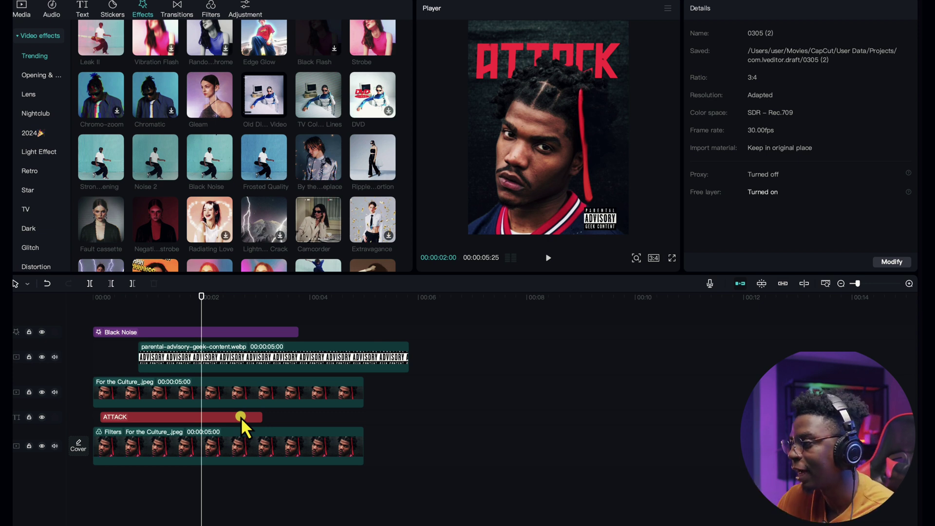
Try the Childish TGF Logo image on the topmost track with auto cutout, and delete it from the timeline.
click(20, 9)
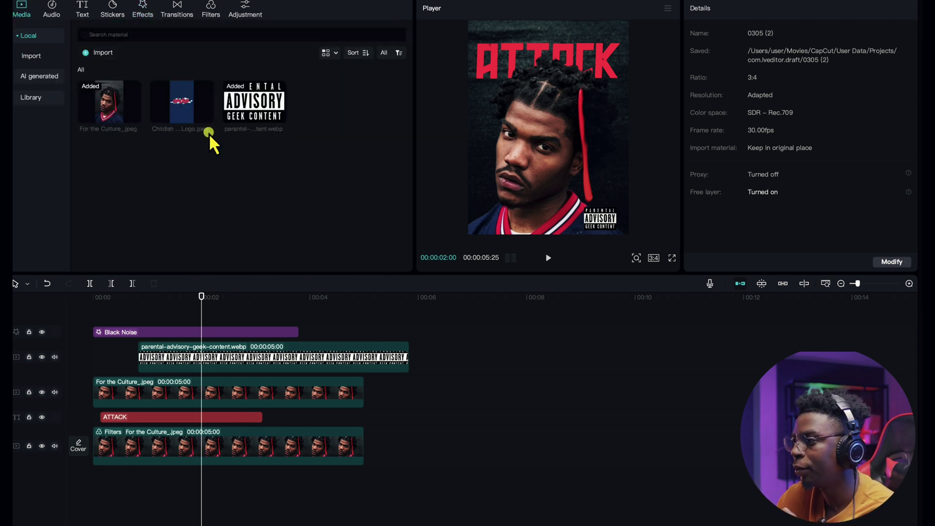
drag(179, 110, 193, 319)
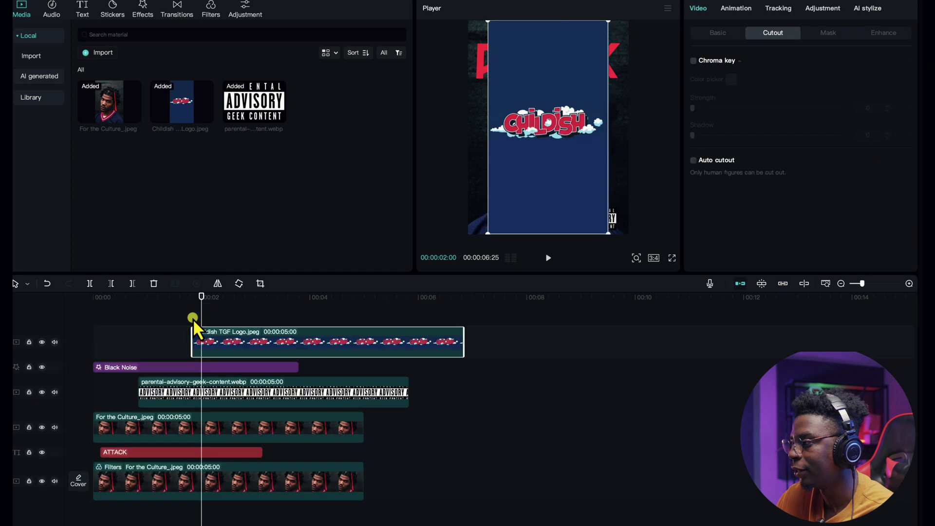
click(693, 160)
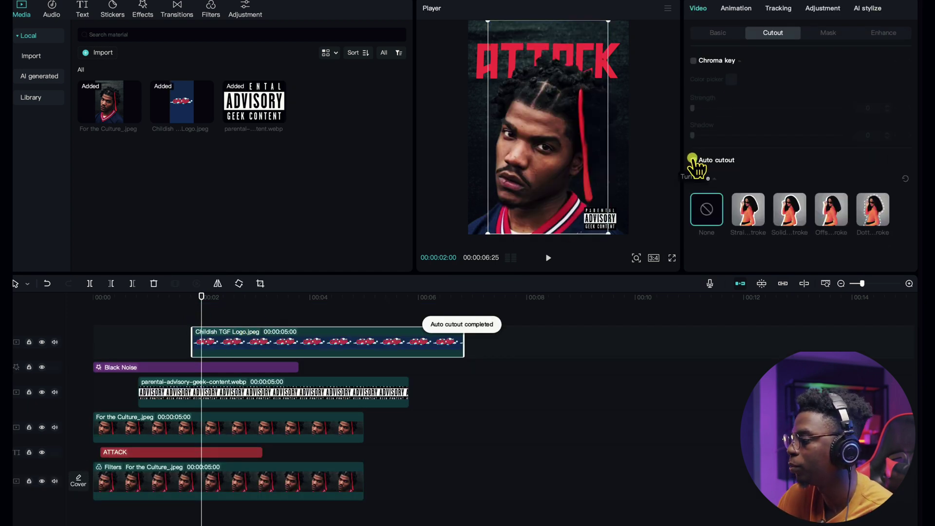
click(694, 160)
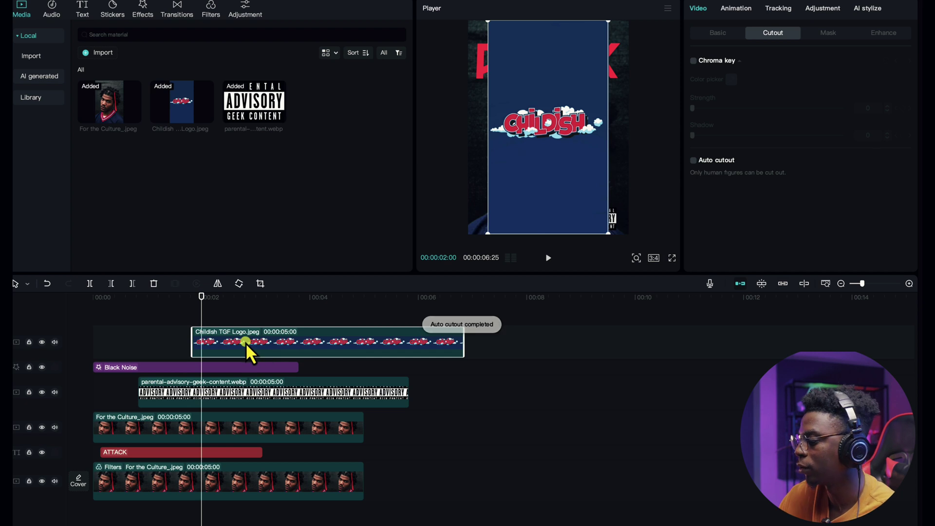
key(Delete)
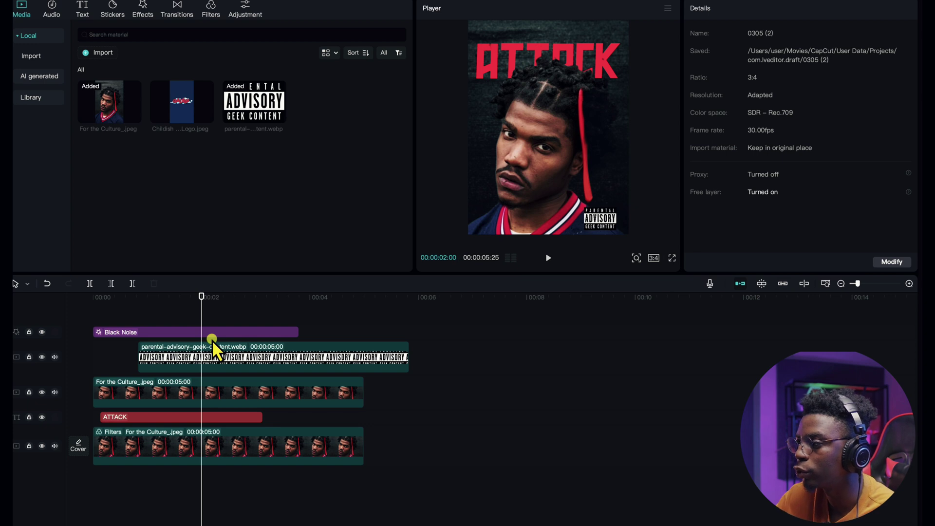
Try the Childish TGF Logo image between the title and background portrait, scaled to the frame width, and remove it.
drag(182, 108, 169, 428)
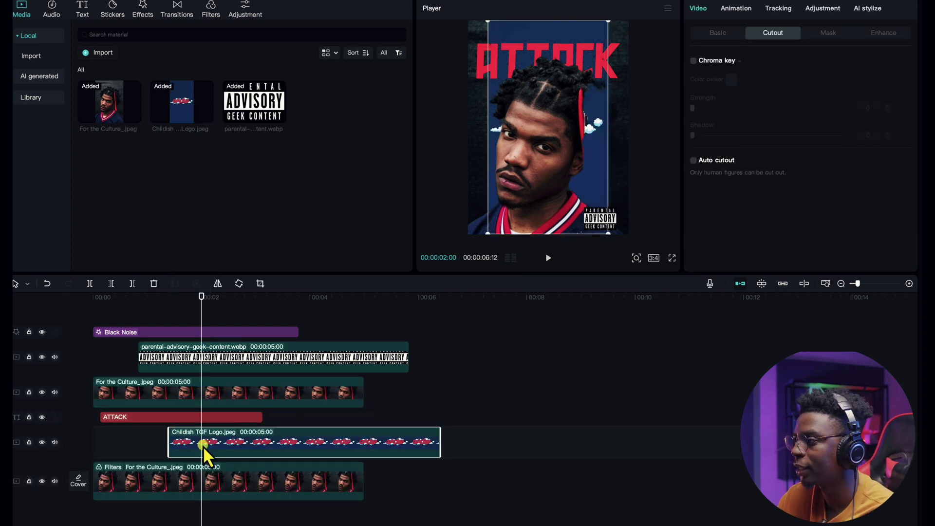
drag(489, 232, 413, 271)
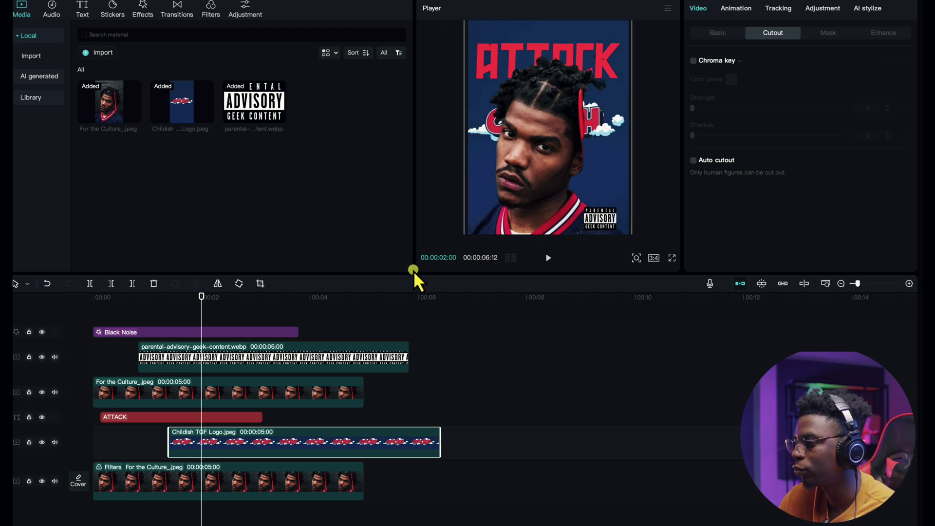
key(ctrl+z)
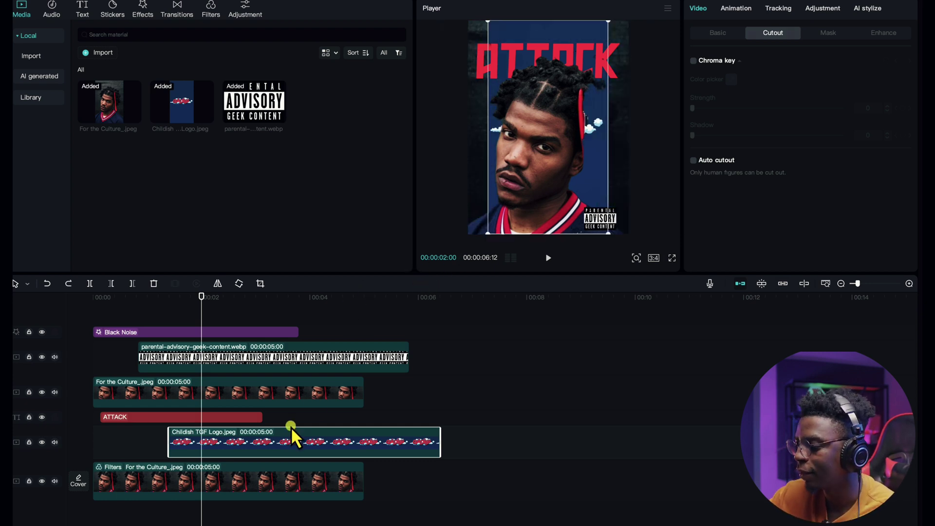
key(Delete)
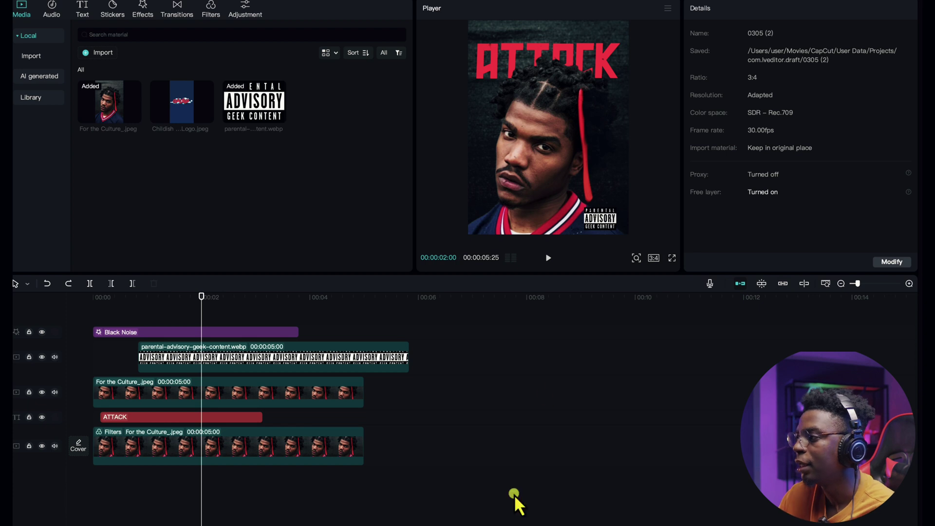
Apply the black preset style with a white outline to the ATTACK title.
click(189, 417)
scroll(783, 192, down, 4)
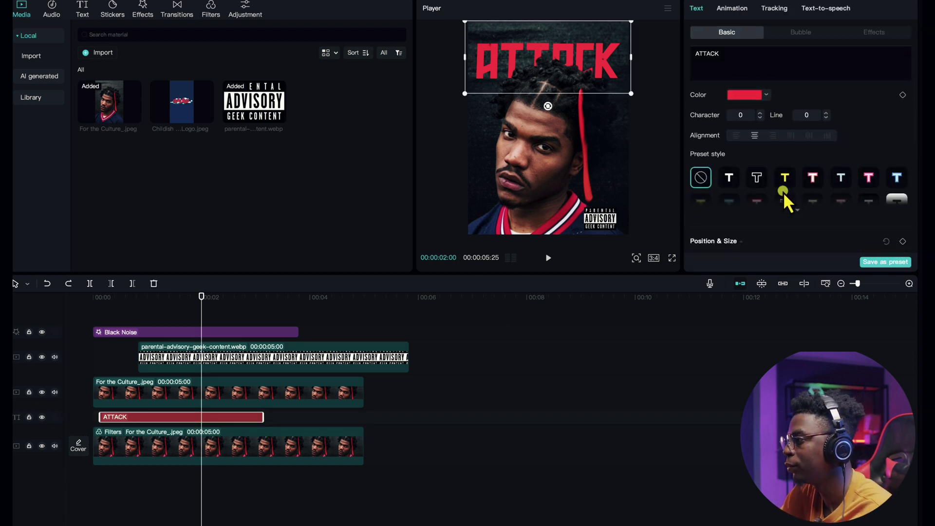
click(757, 181)
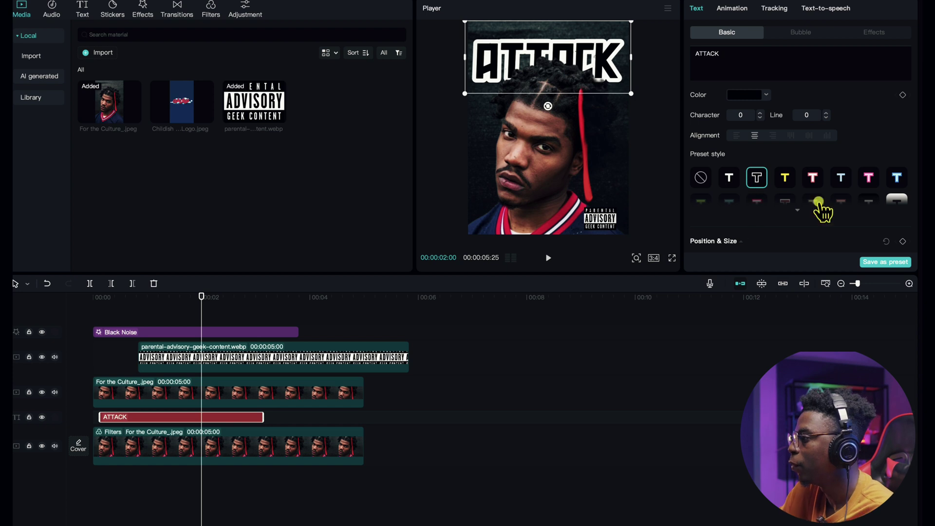
Try the yellow, red-outlined, light-blue and pink-outlined preset styles on the ATTACK title, then remove the preset style.
click(785, 178)
click(816, 177)
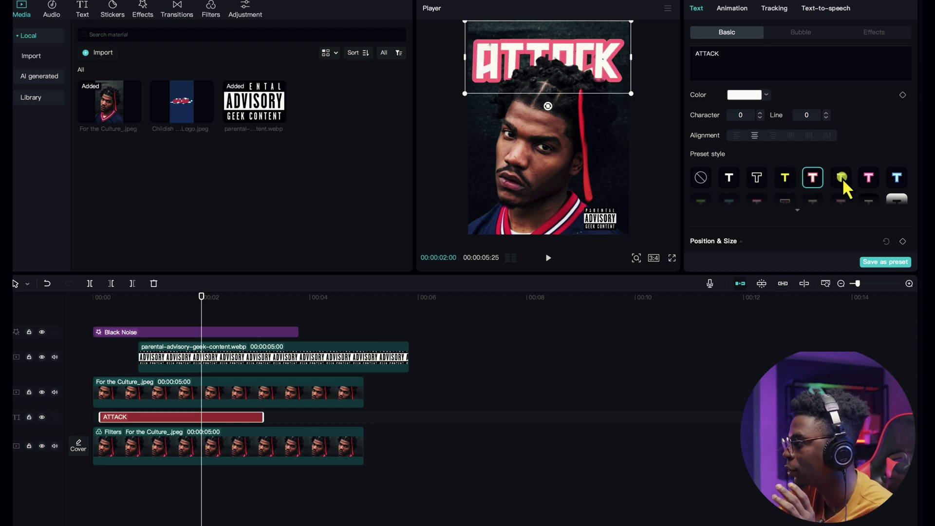
click(842, 178)
click(860, 179)
scroll(834, 162, down, 1)
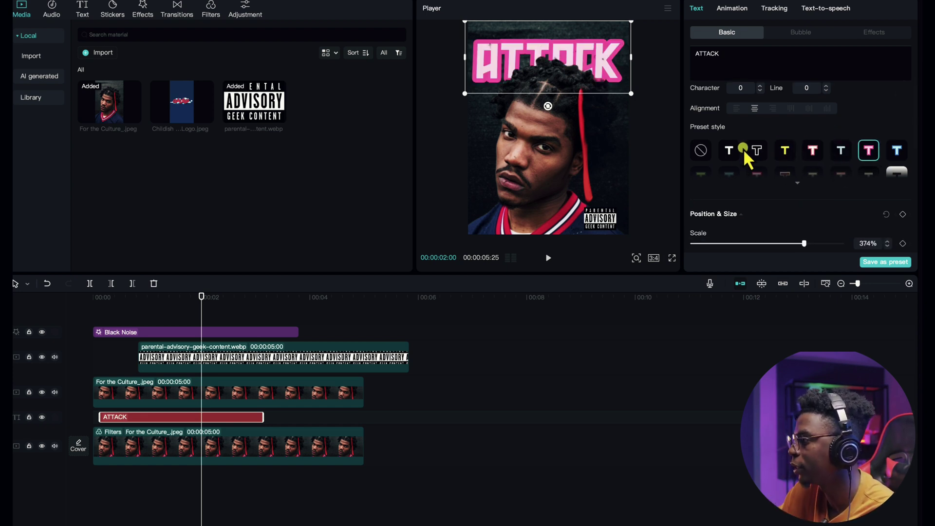
click(700, 152)
scroll(721, 148, up, 4)
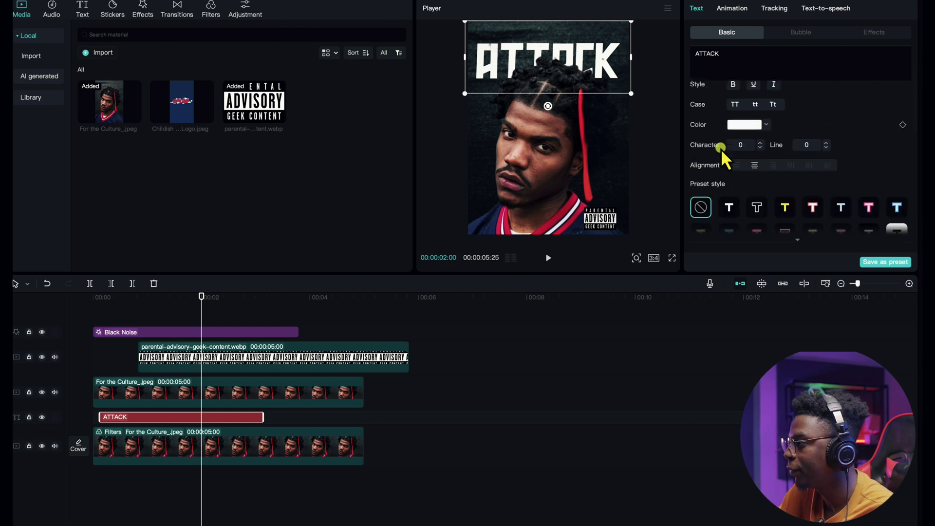
click(768, 178)
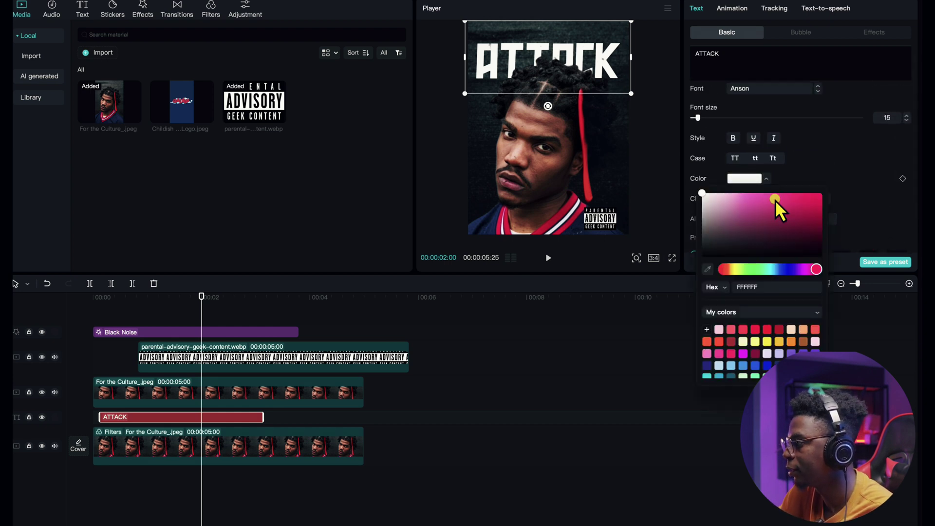
click(808, 171)
Undo the preset style changes on the ATTACK title back to plain red lettering without an outline.
key(ctrl+z)
key(ctrl+z)
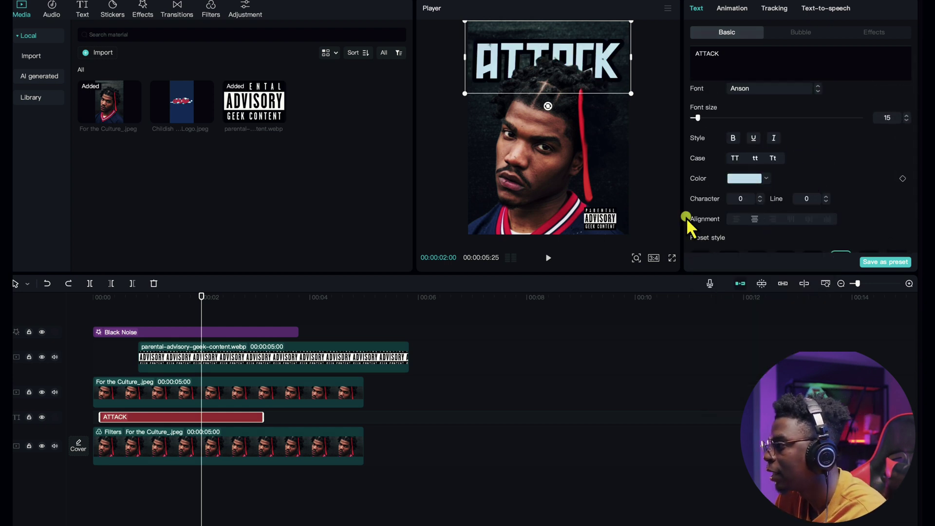
key(ctrl+z)
key(ctrl+z)
key(ctrl+z)
key(ctrl+z)
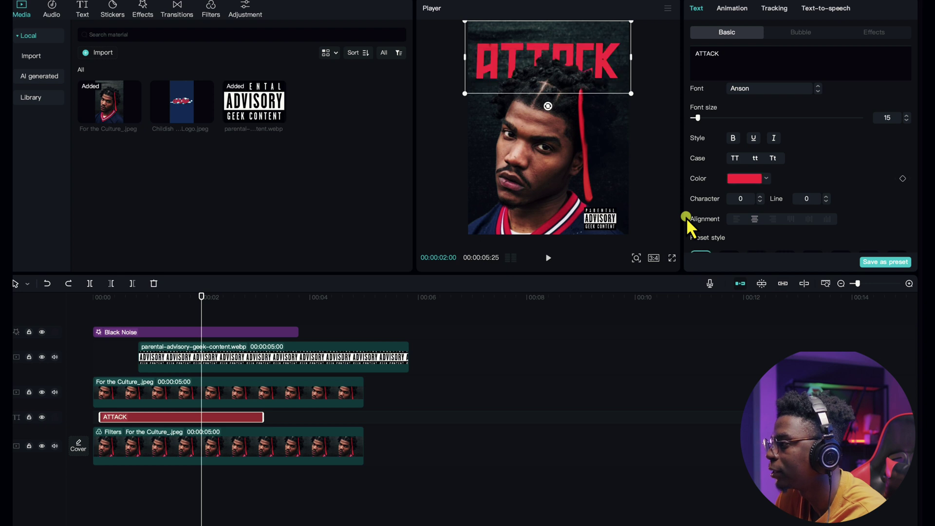
Try a stroke on the ATTACK title in dark red 712620 and white FFFFFF, and turn the stroke off.
scroll(711, 165, down, 5)
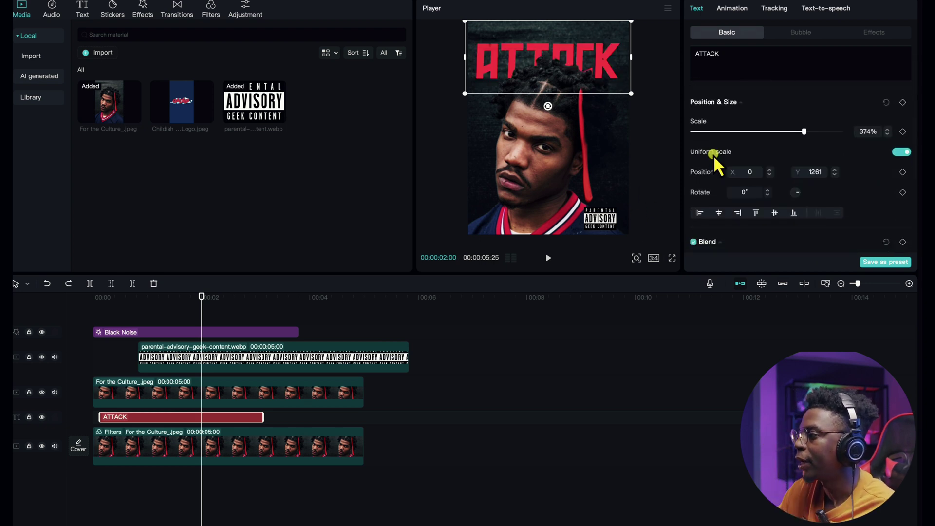
scroll(746, 168, down, 5)
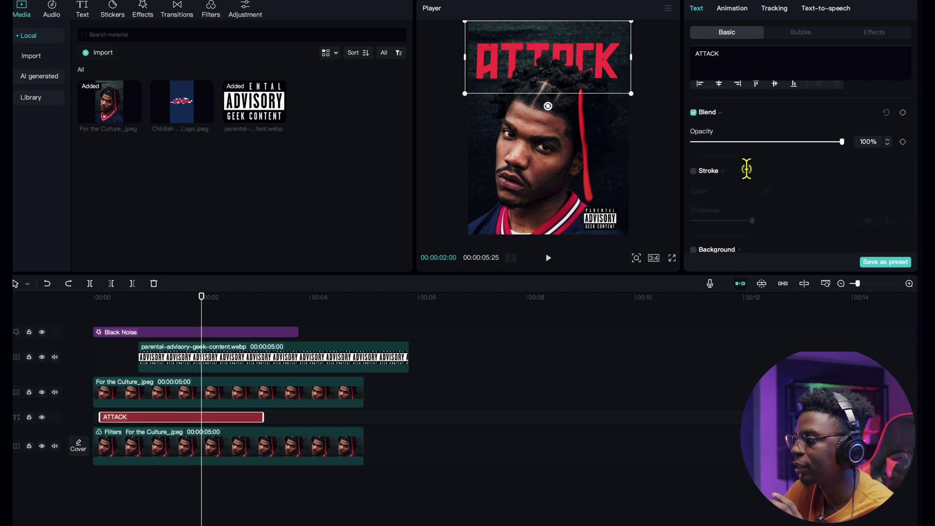
click(694, 147)
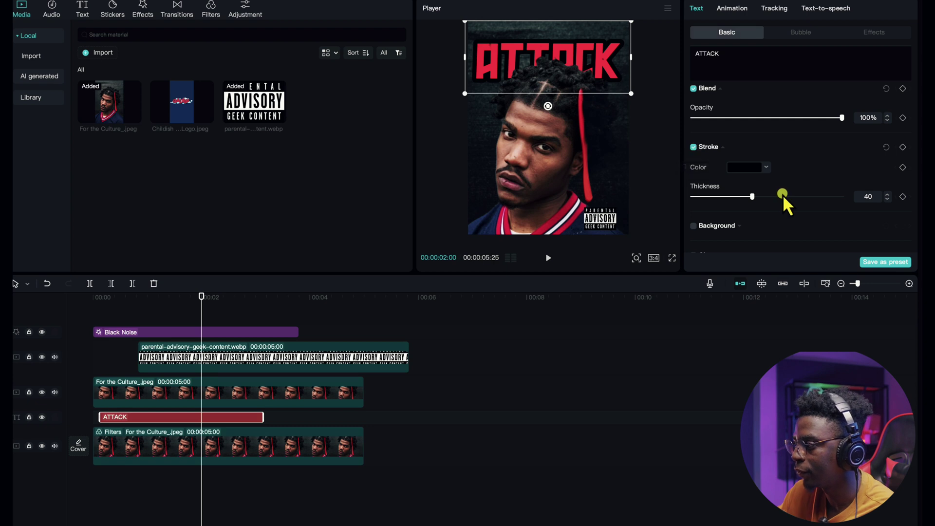
click(765, 171)
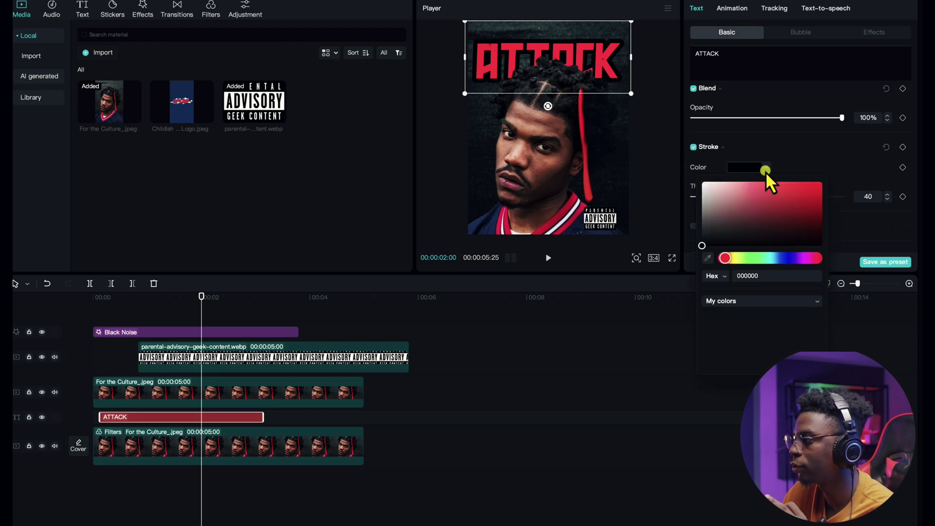
click(788, 218)
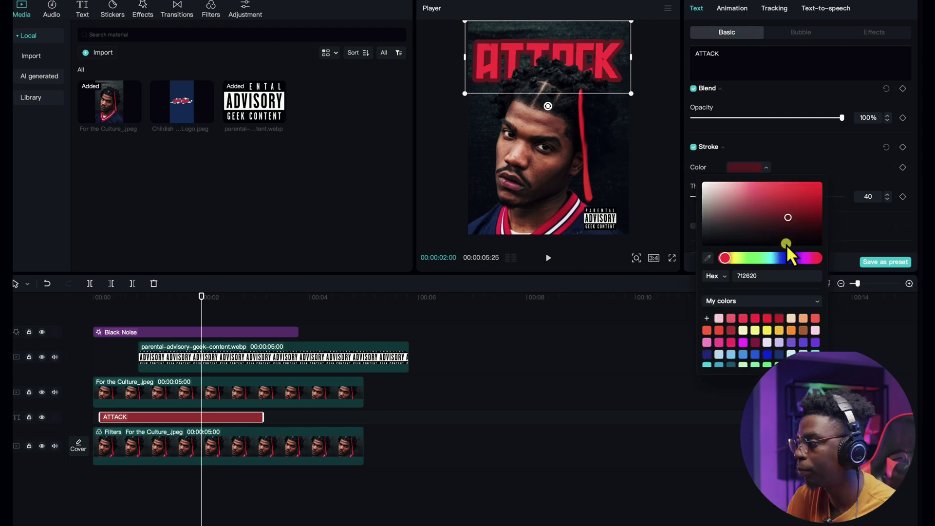
click(782, 221)
drag(782, 221, 701, 182)
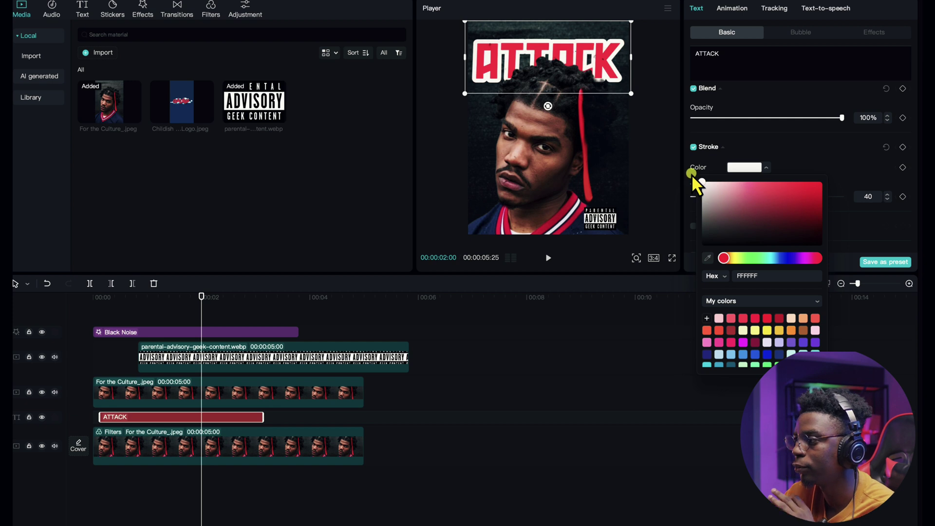
click(823, 164)
click(694, 147)
Try a glow on the ATTACK title in green 2CFF7A, and turn the glow off.
scroll(731, 203, down, 3)
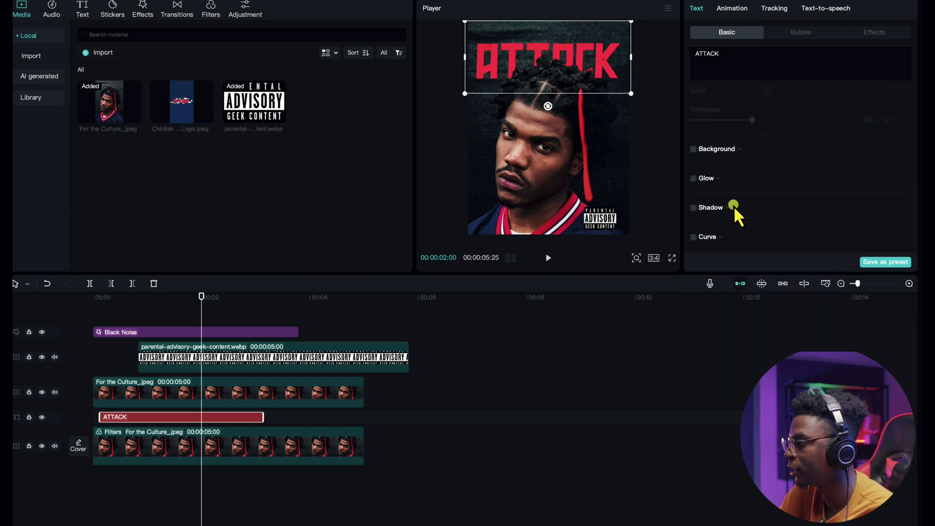
click(692, 178)
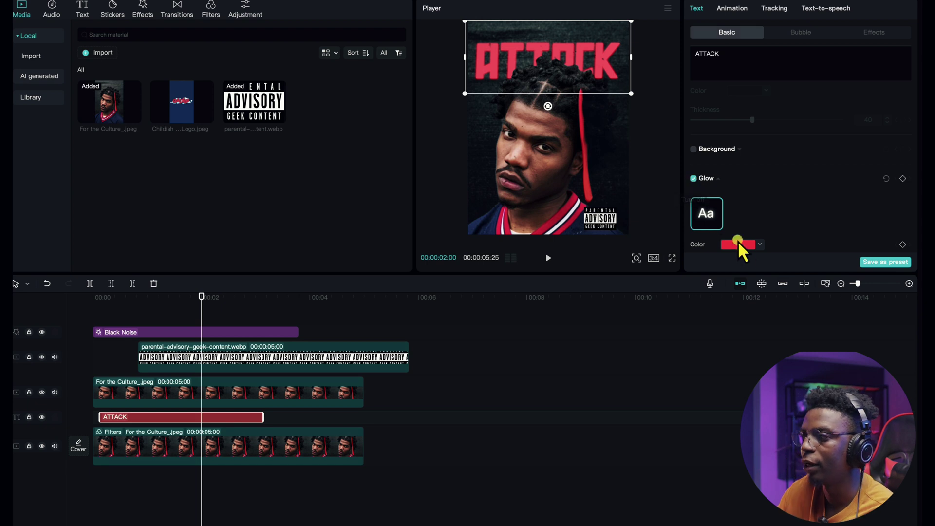
click(758, 245)
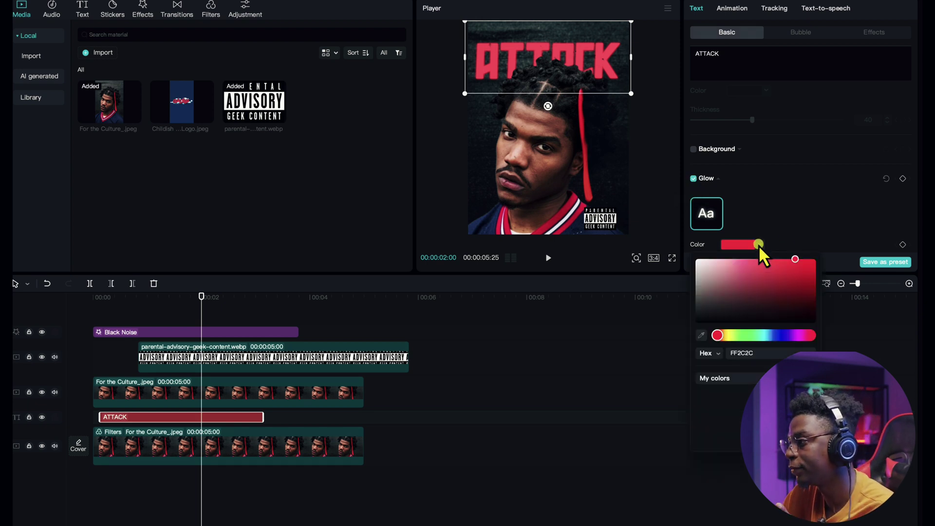
click(759, 335)
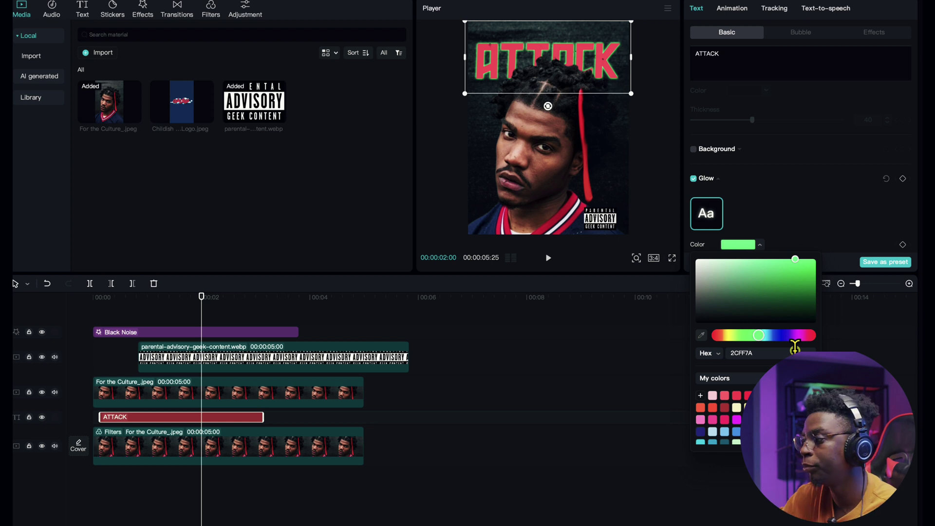
click(817, 226)
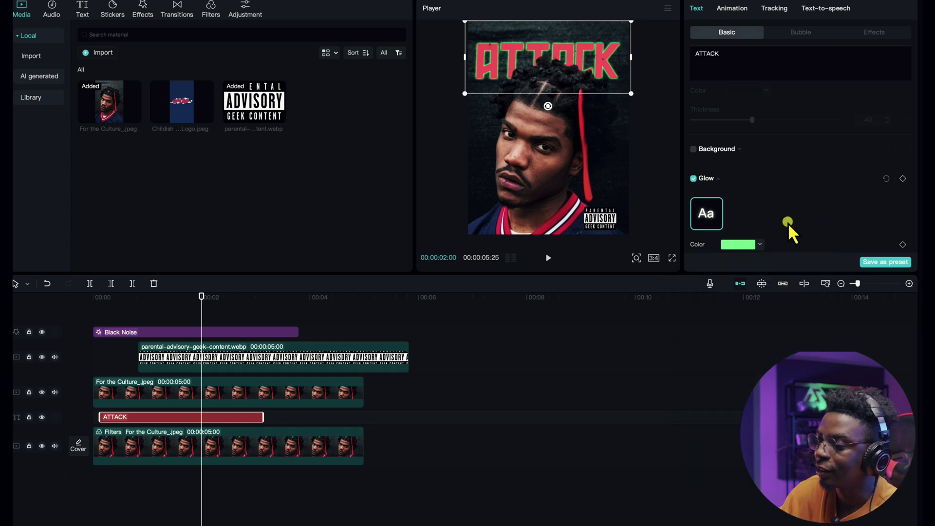
scroll(761, 233, down, 1)
click(693, 156)
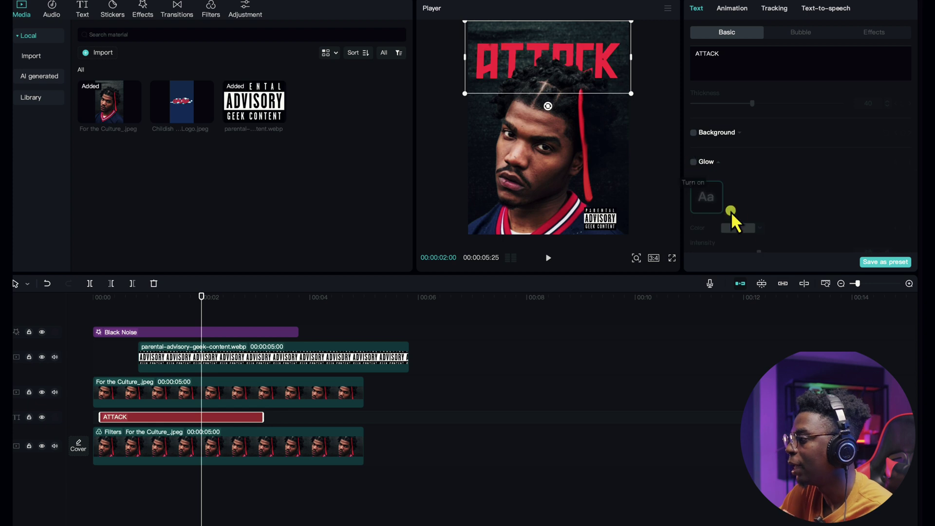
Add a black shadow to the ATTACK title with 67% opacity, 23% blurriness and a distance of 7.
scroll(735, 217, down, 2)
scroll(741, 221, down, 1)
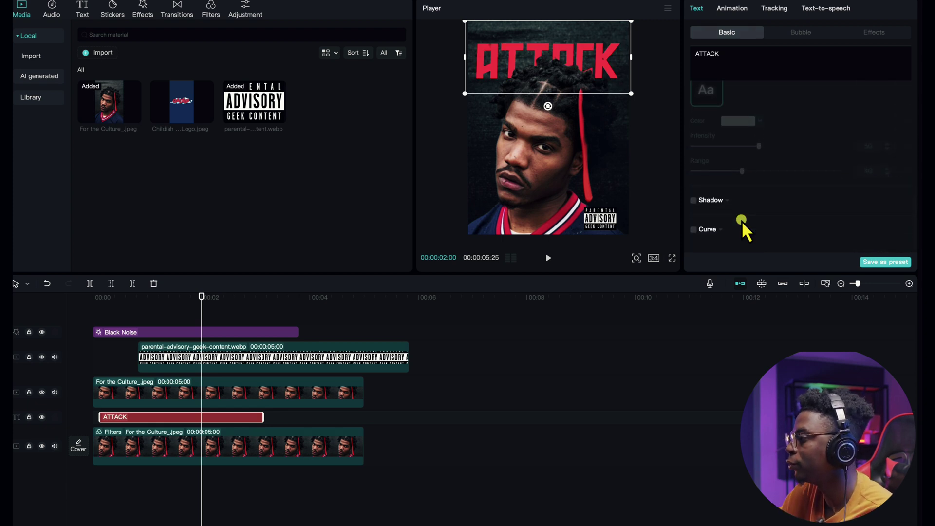
click(693, 199)
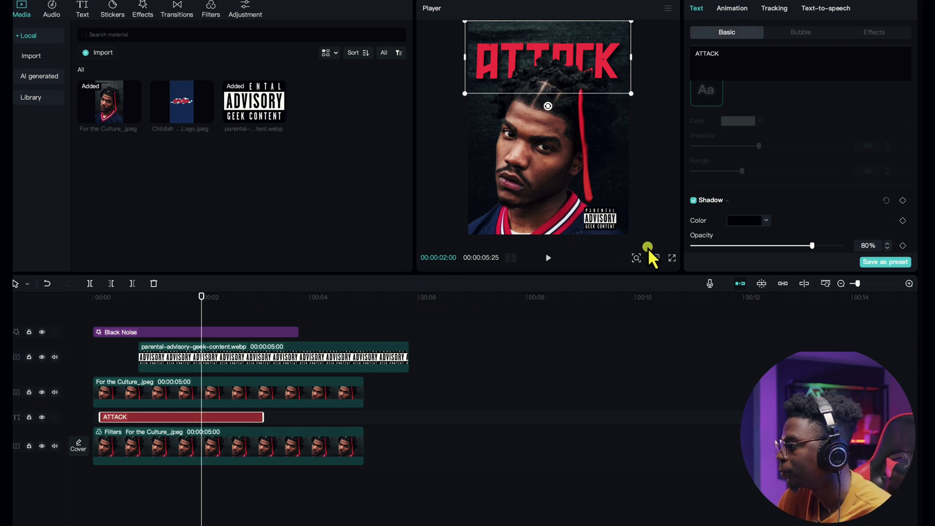
scroll(722, 220, down, 3)
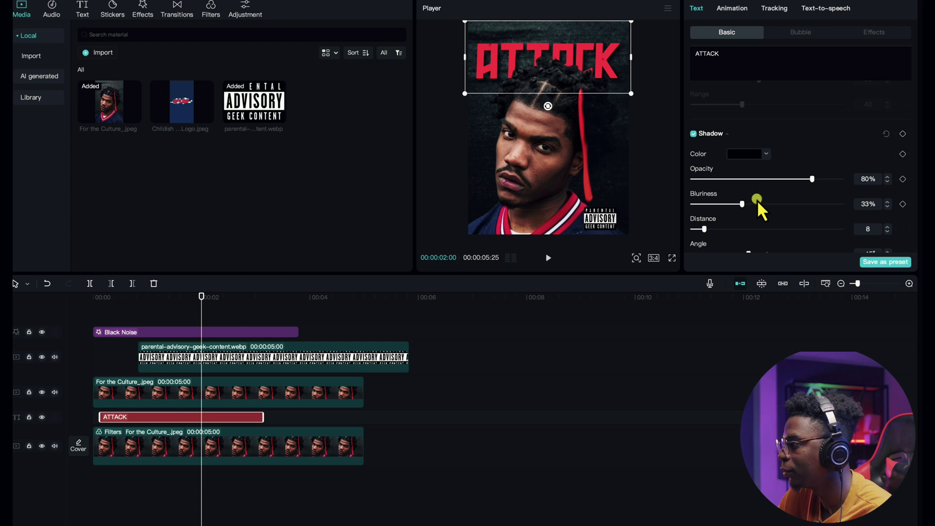
drag(740, 205, 727, 205)
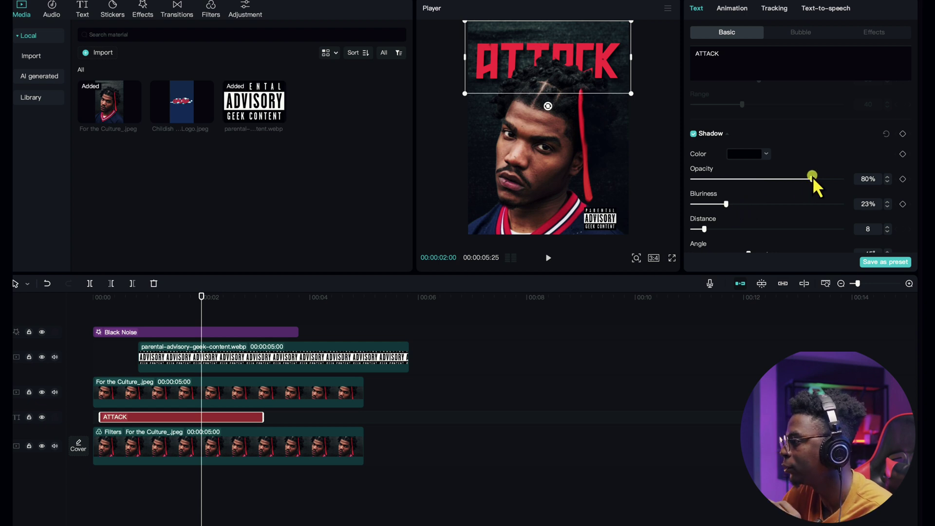
drag(812, 179, 793, 178)
scroll(756, 218, down, 2)
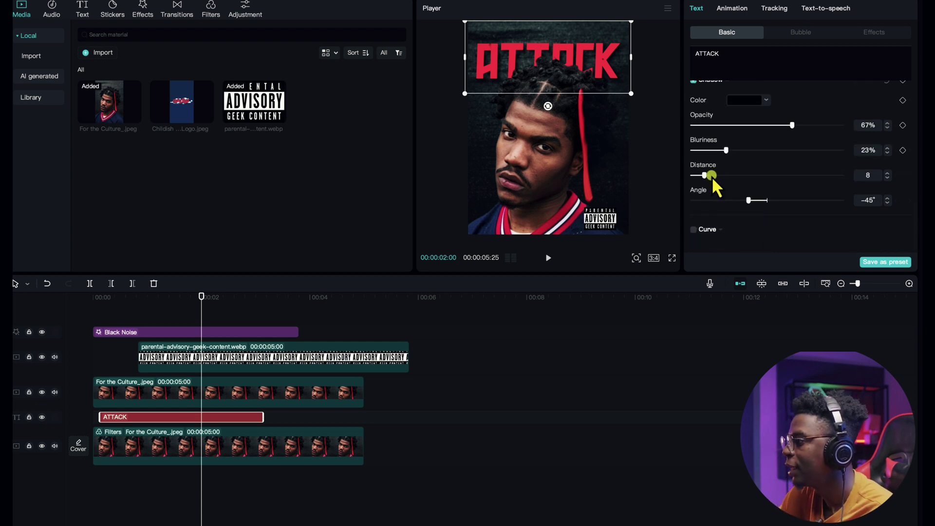
mouse_move(709, 171)
mouse_down()
mouse_move(746, 171)
mouse_move(706, 163)
mouse_up()
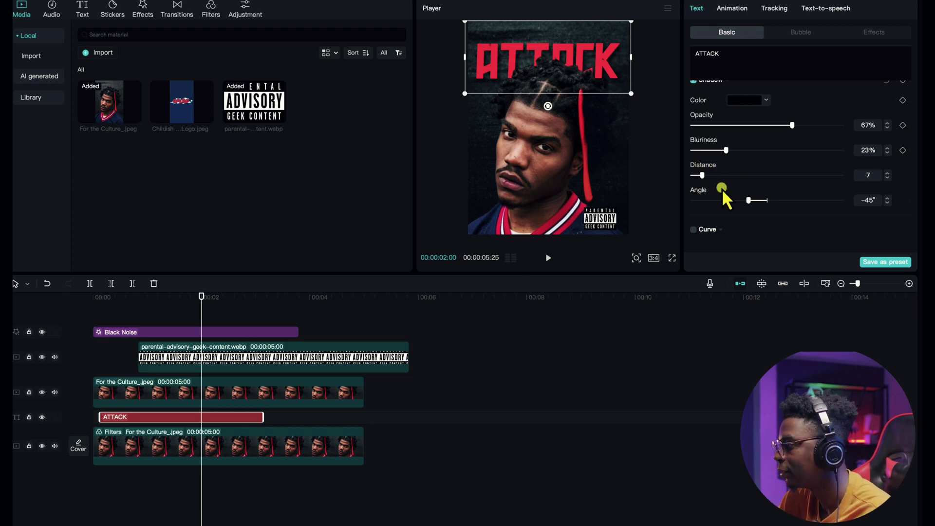
Try the Curve option on the ATTACK title, and turn it off.
click(694, 229)
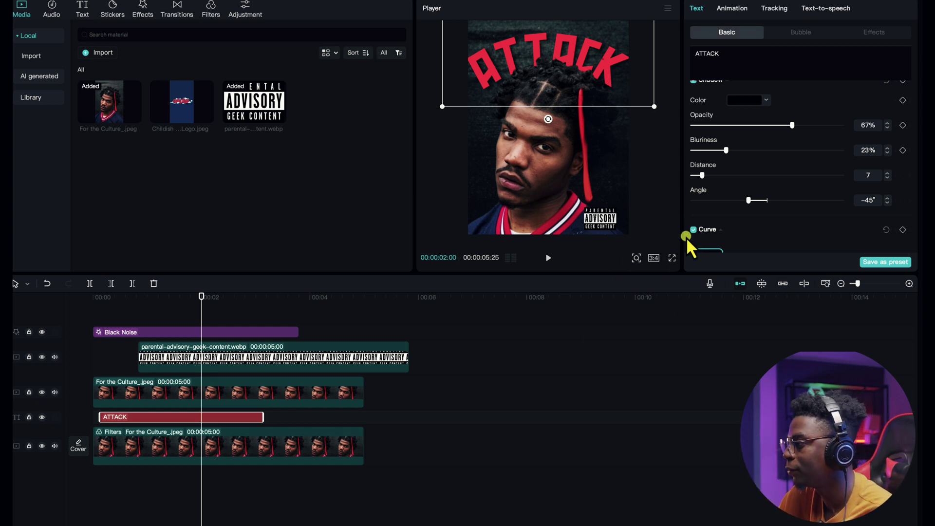
scroll(711, 215, down, 3)
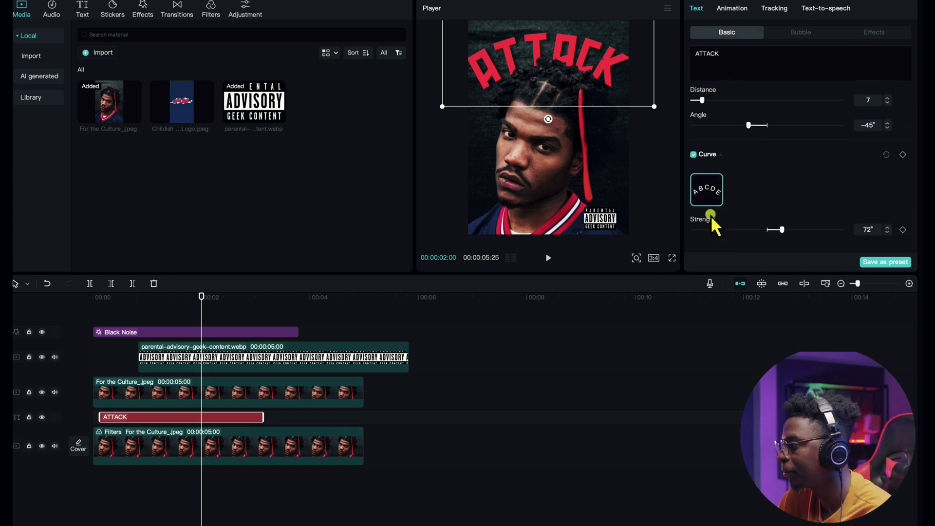
click(694, 155)
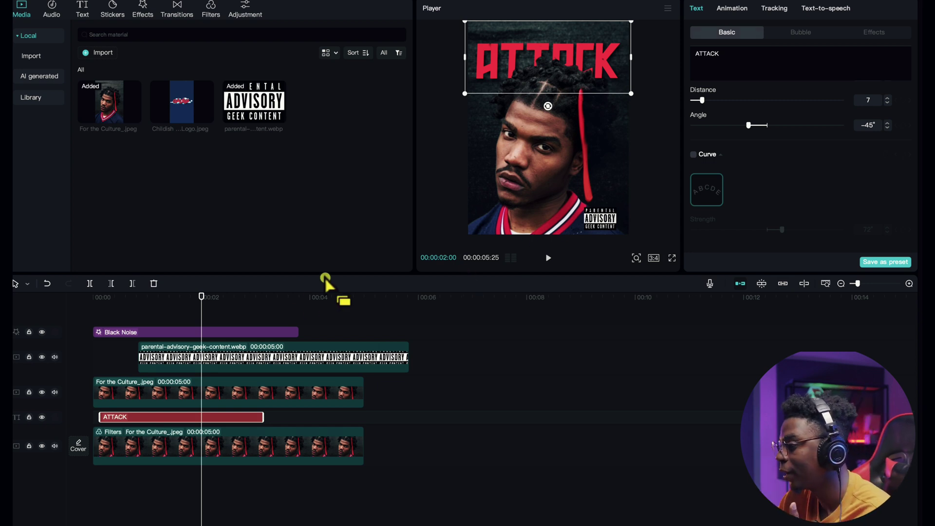
Position the playhead at 00:00:02:04 and open the still-frame export settings for that frame.
click(211, 310)
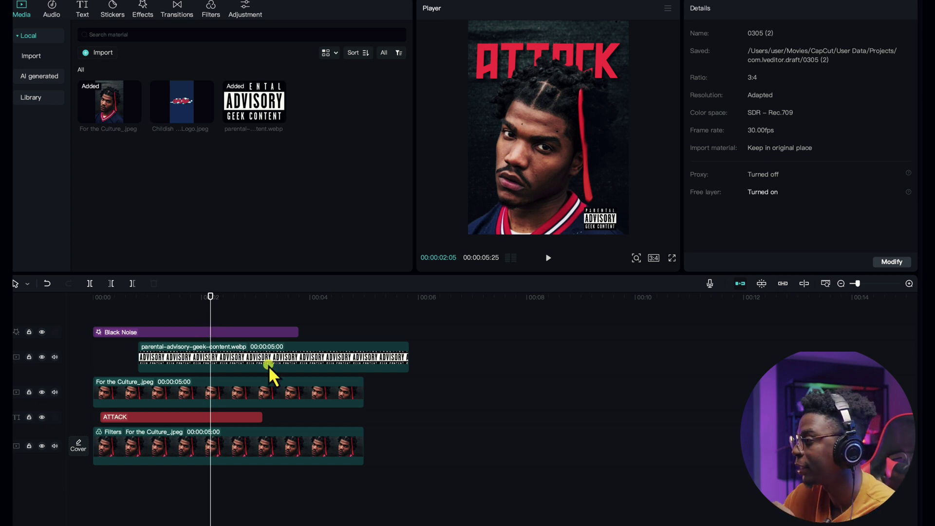
drag(214, 321, 209, 314)
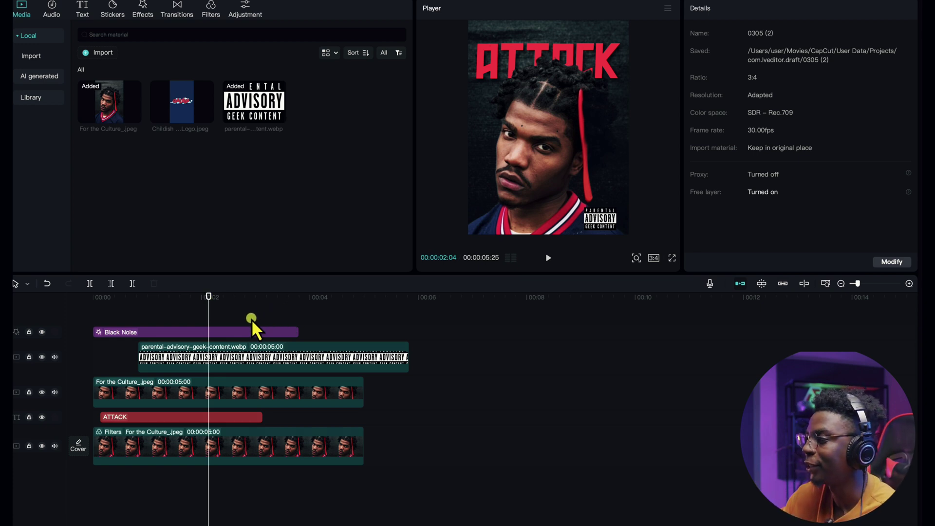
click(667, 11)
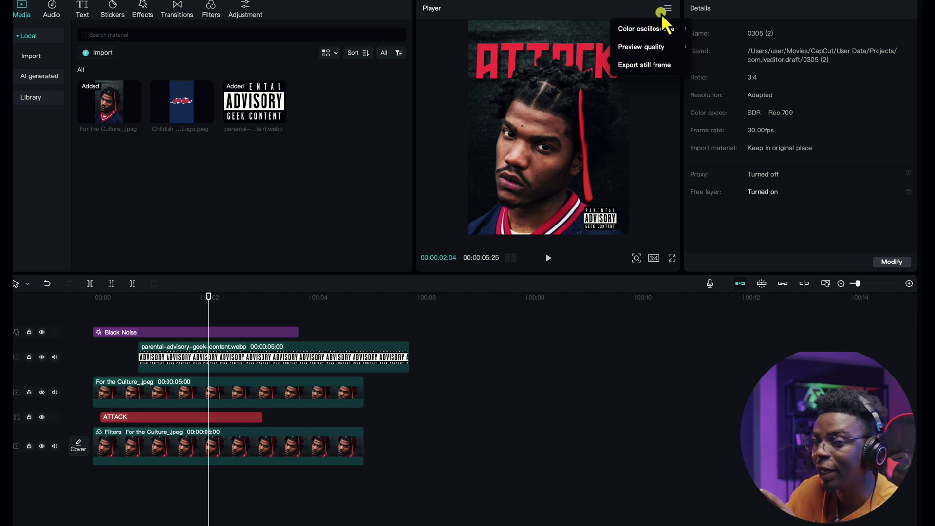
mouse_move(664, 15)
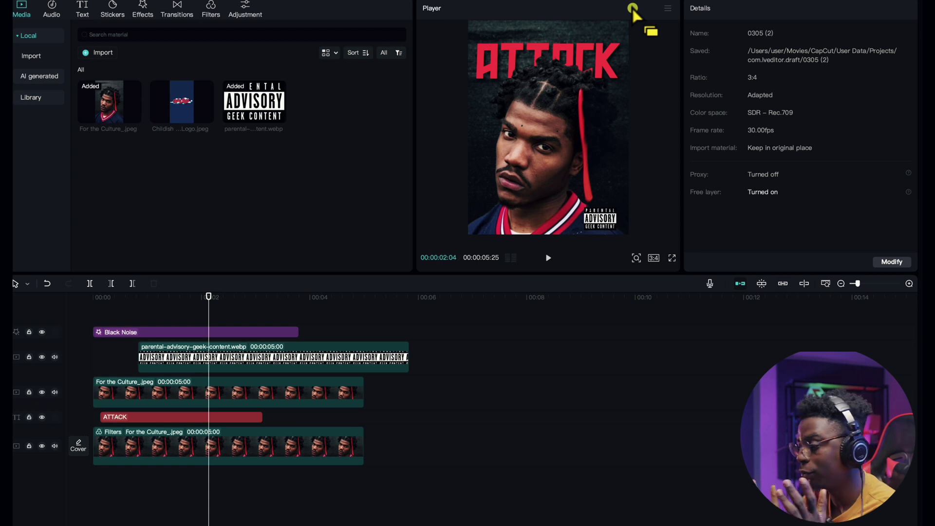
click(667, 9)
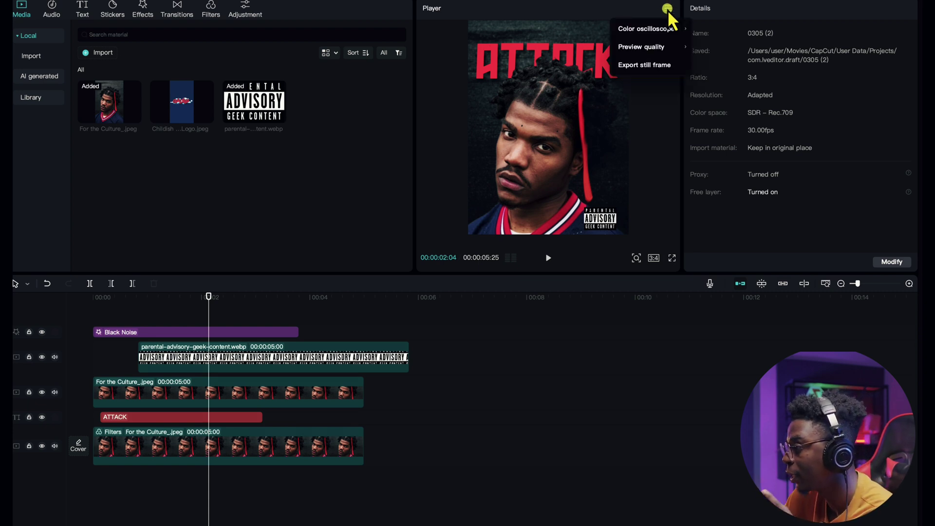
click(659, 66)
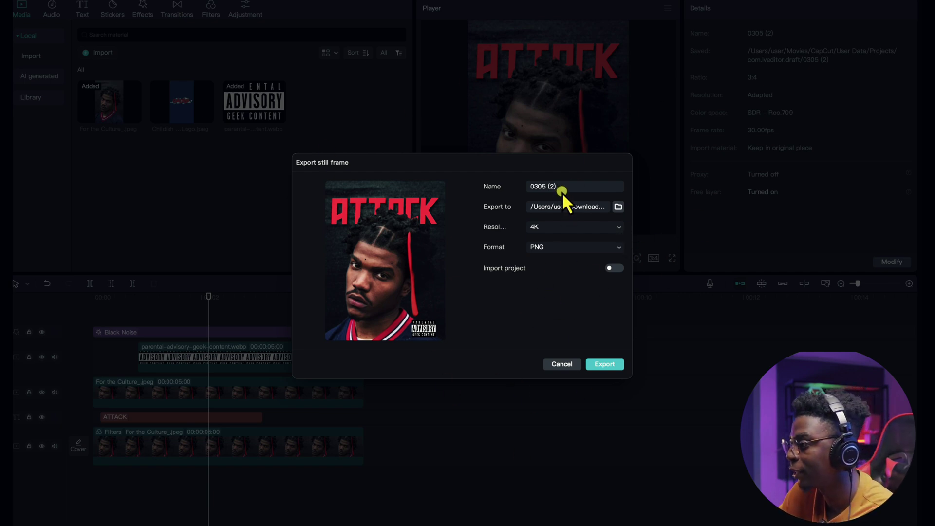
Name the exported still frame ATTACK ARTWORK.
text(ATTA)
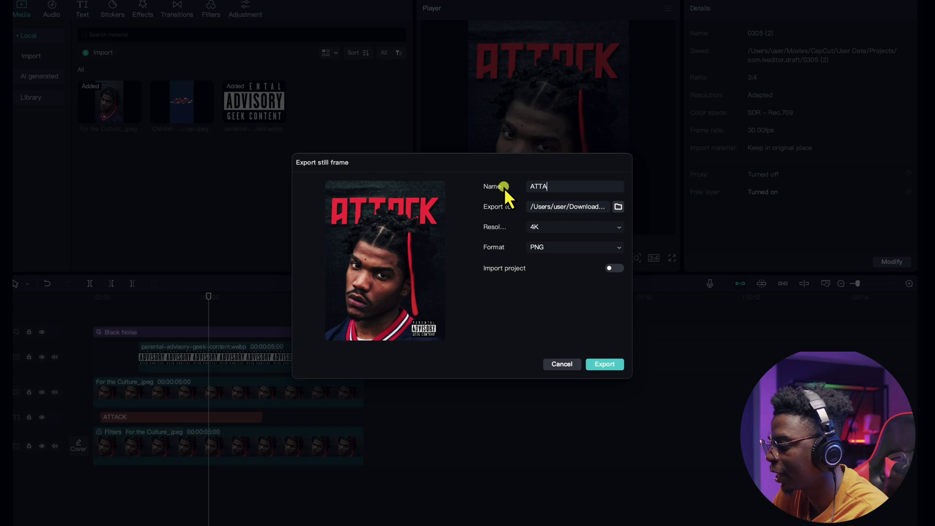
text(CK ARTWO)
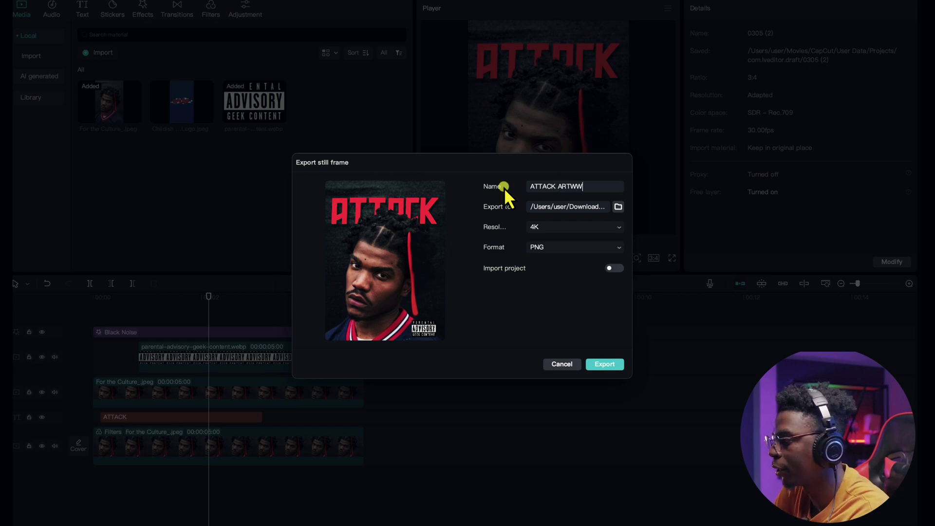
key(BackSpace)
text(ORK)
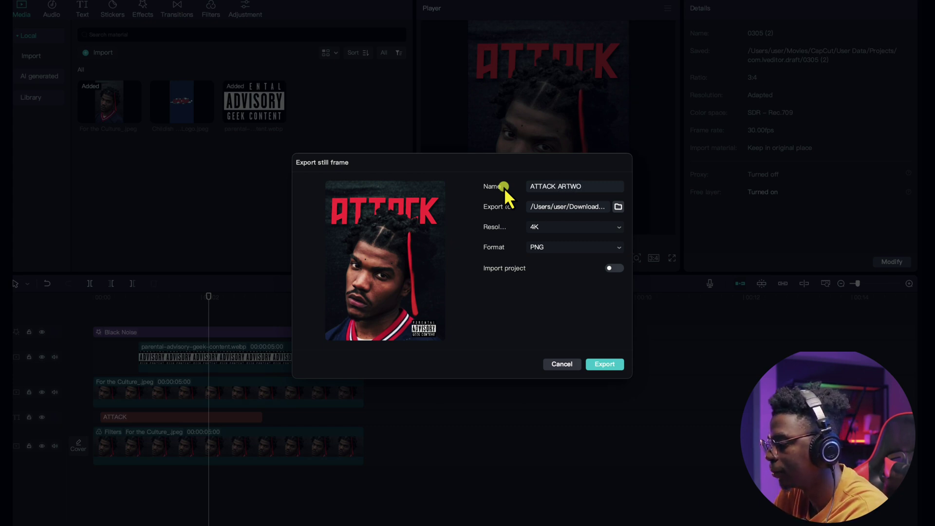
Keep the resolution at 4K, set the format to JPEG, and export the still frame.
click(541, 229)
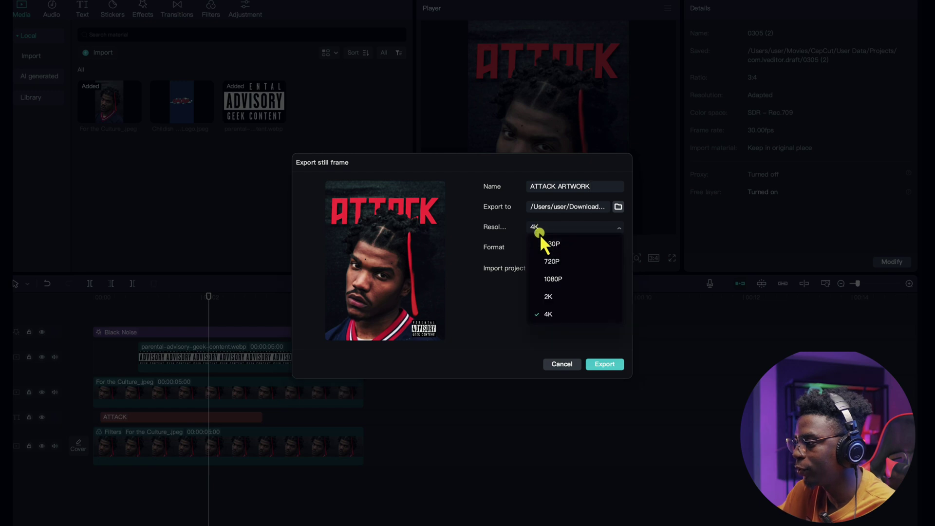
click(498, 337)
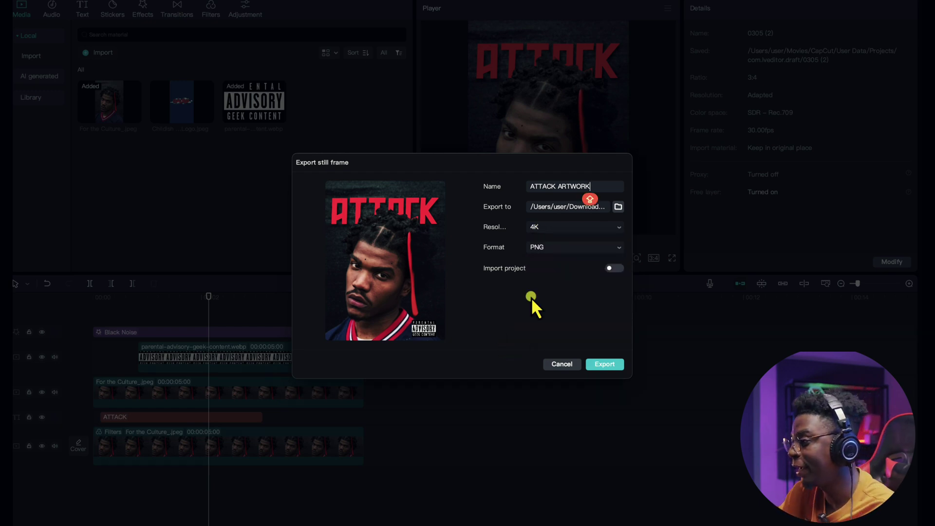
click(544, 249)
click(551, 282)
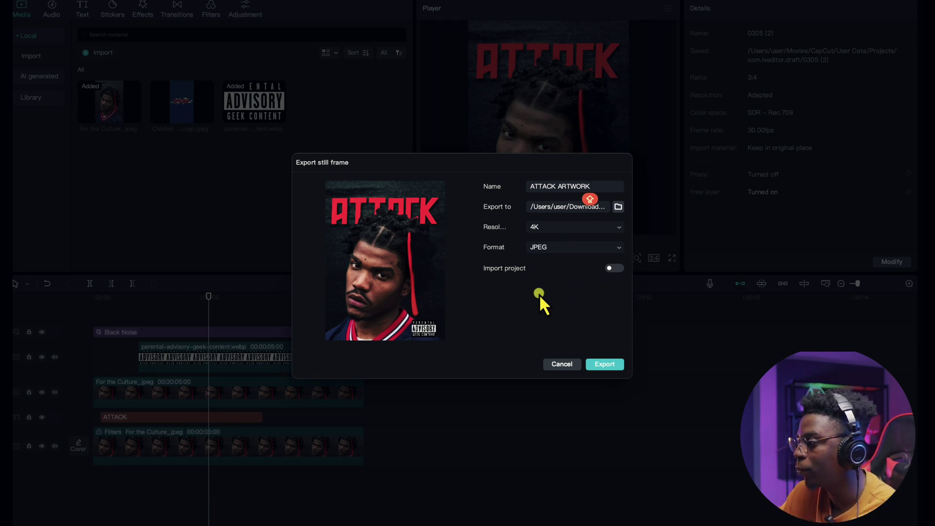
click(607, 363)
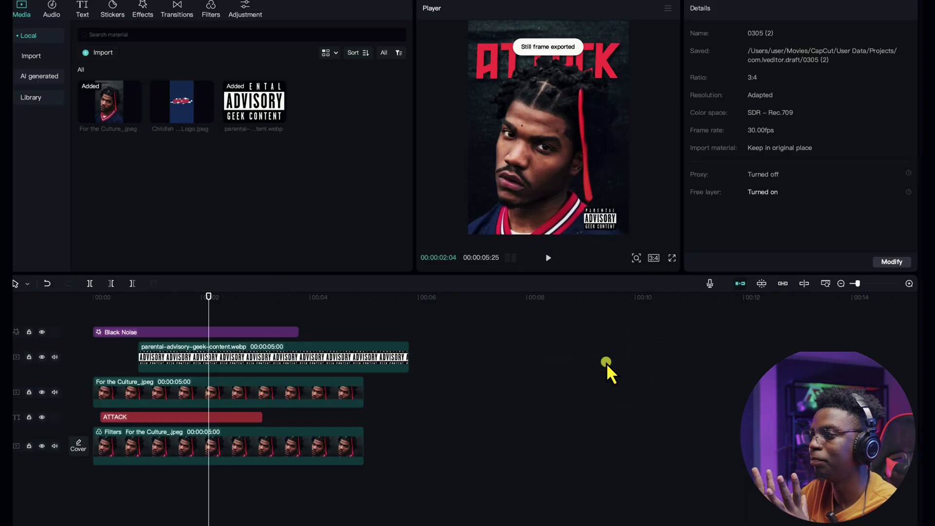
Switch to Finder, preview ATTACK ARTWORK.jpg in the Downloads folder, and return to CapCut.
click(43, 512)
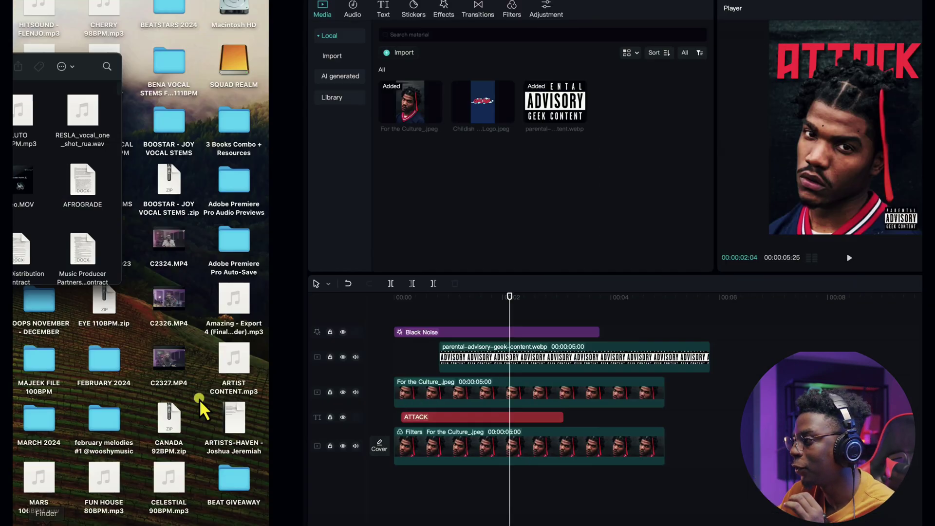
click(335, 185)
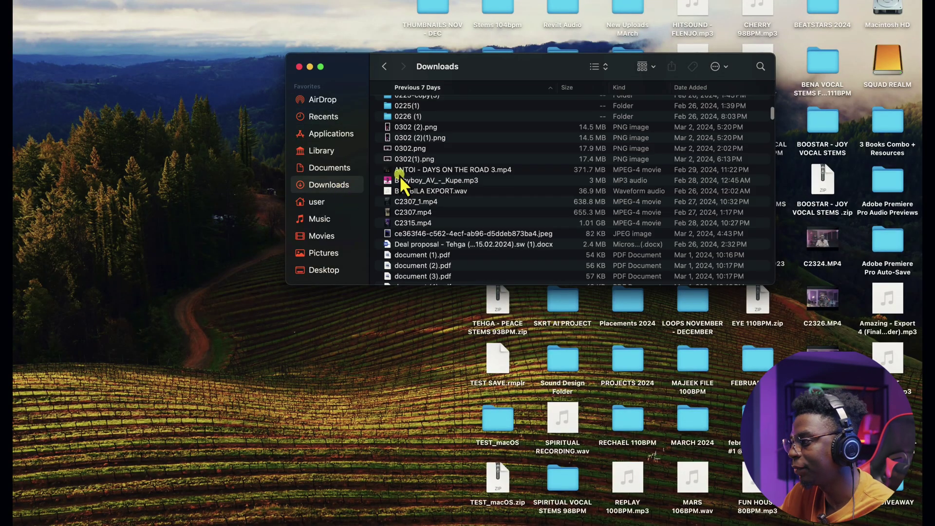
click(424, 147)
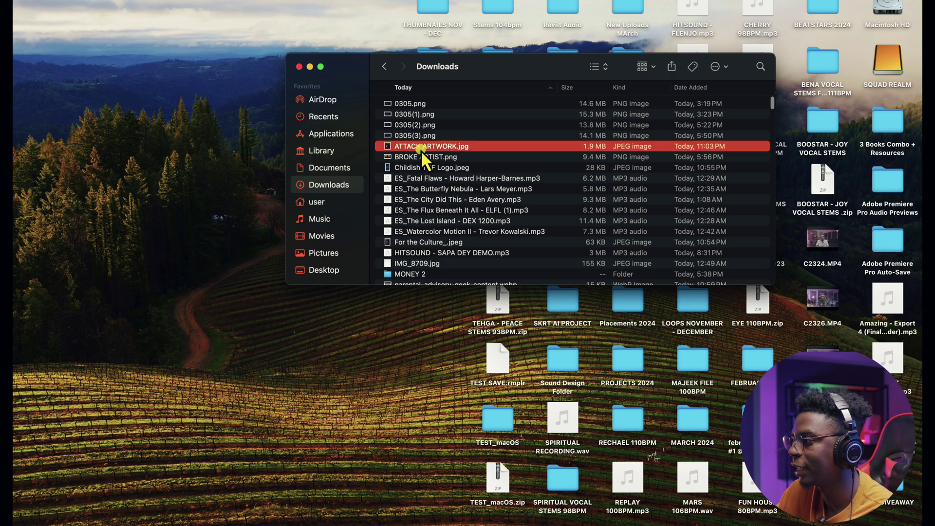
key(space)
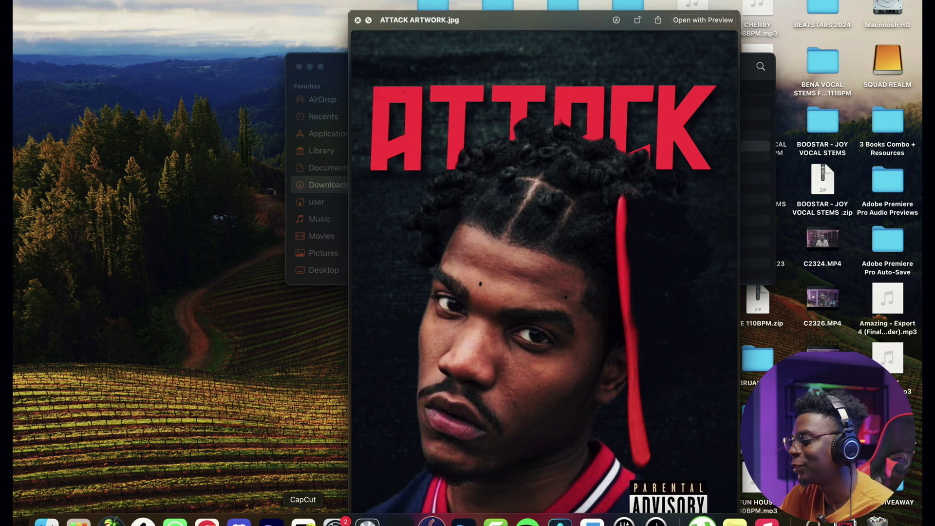
click(303, 517)
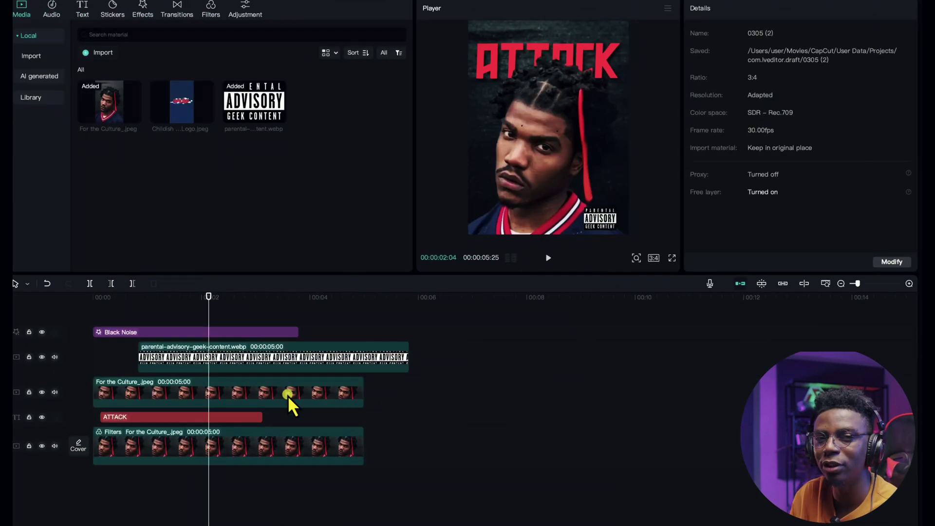